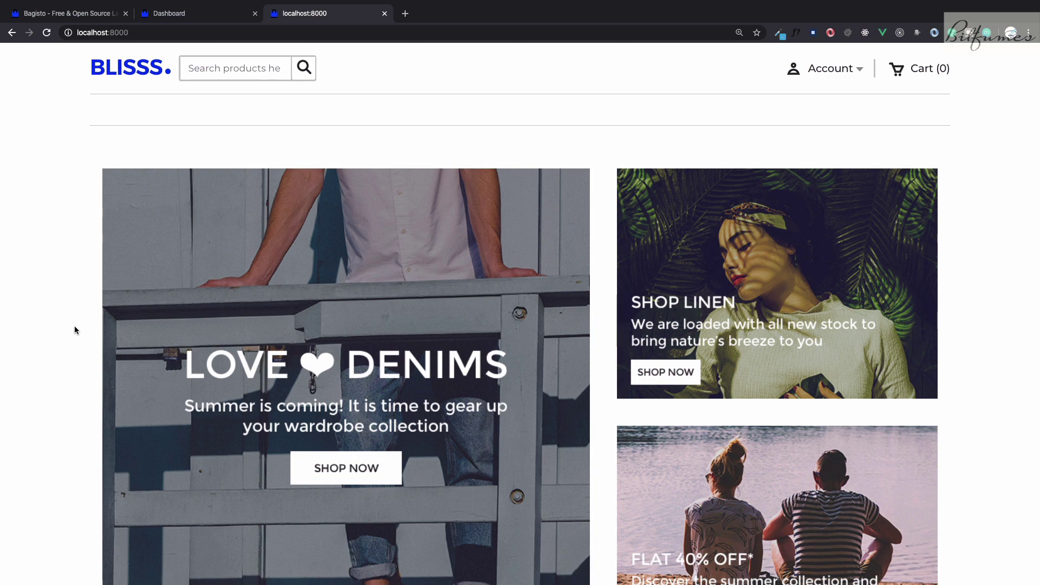
# Step: Move from the localhost:8000 storefront tab to the admin Dashboard tab showing zero orders
pyautogui.hotkey('ctrl', 'shift', 'Tab')
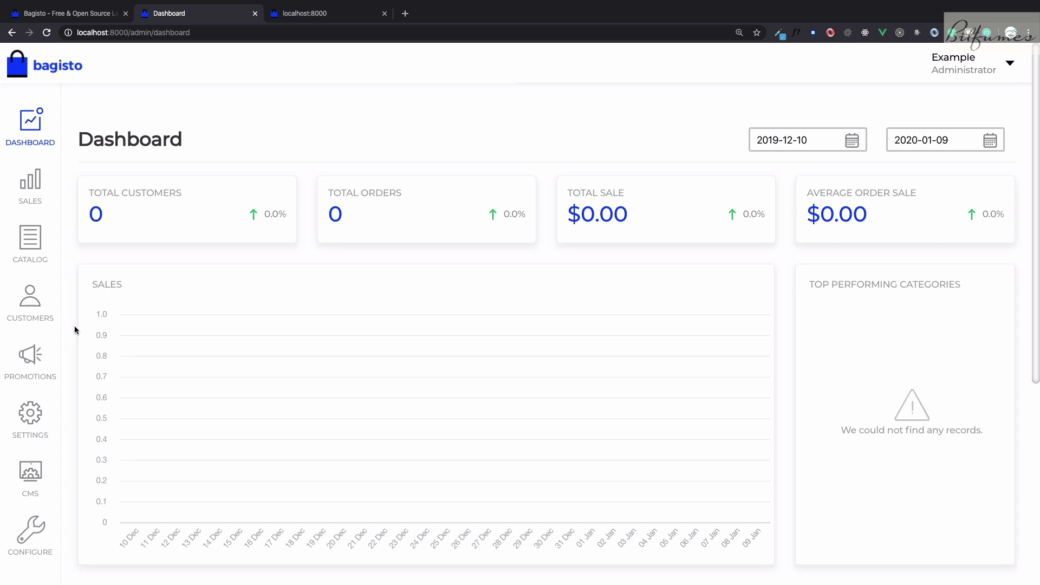
# Step: Open the empty Catalog Products list and begin a new product with Add Product
pyautogui.click(32, 251)
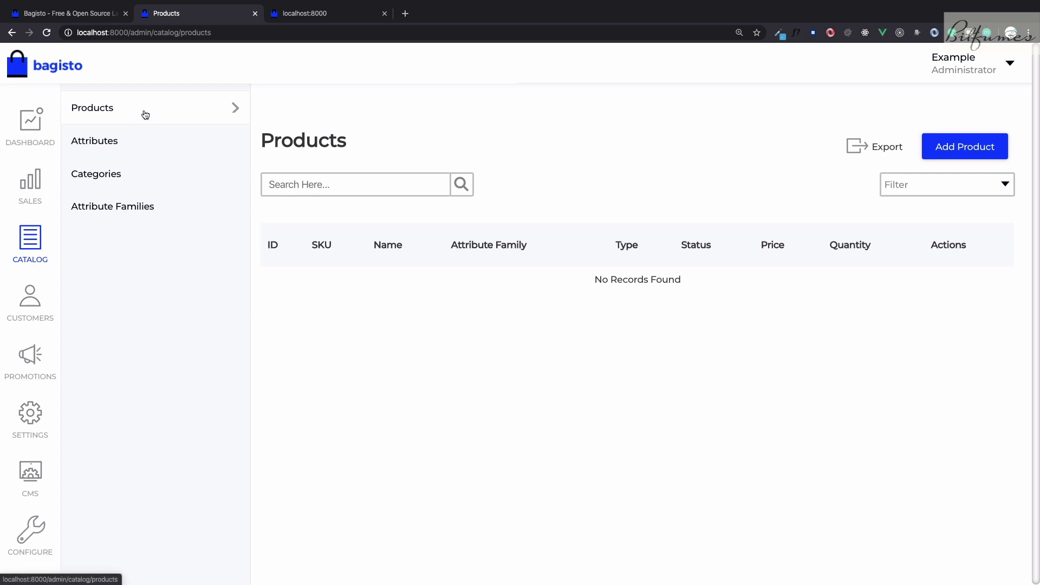
pyautogui.click(944, 154)
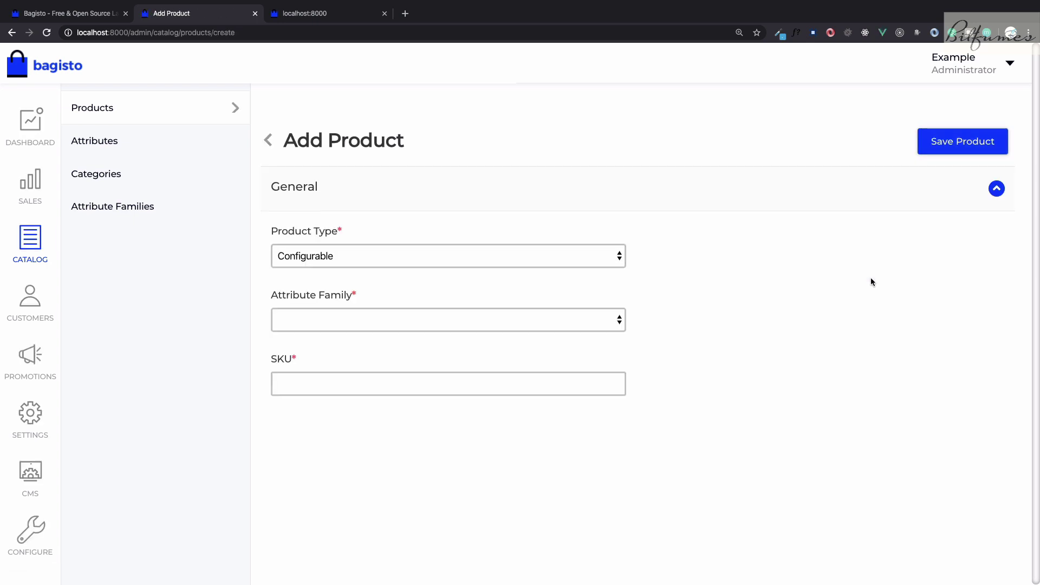
# Step: Choose product type Simple, attribute family Default, SKU 234234, and save the new product
pyautogui.click(607, 259)
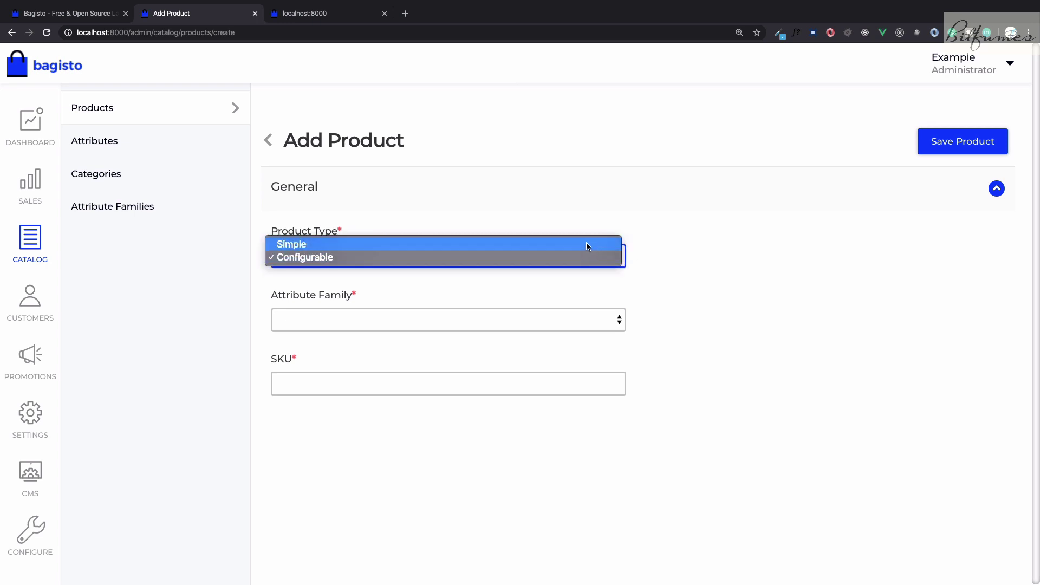
pyautogui.click(587, 245)
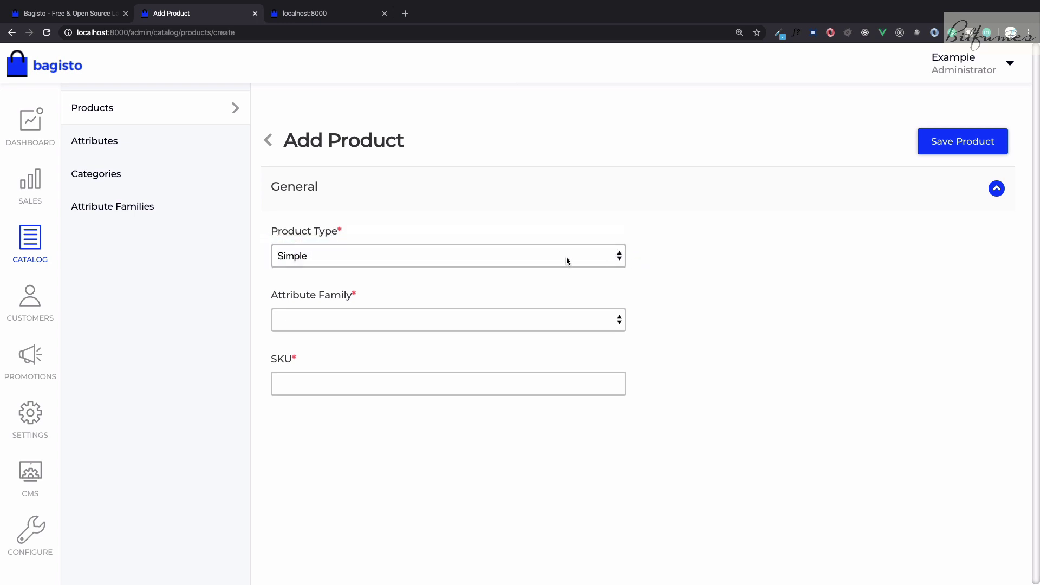
pyautogui.click(345, 314)
pyautogui.click(347, 329)
pyautogui.click(601, 390)
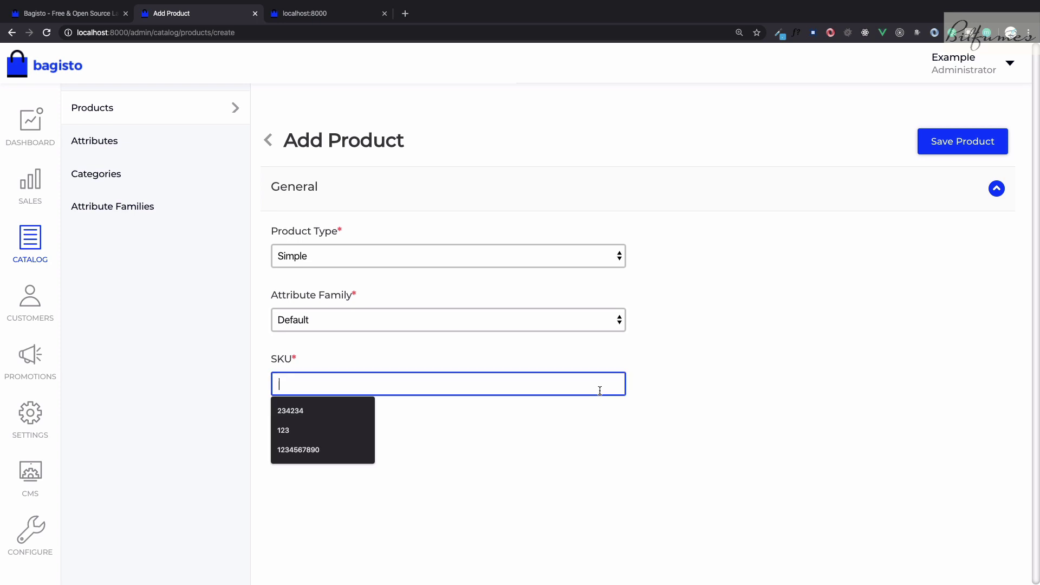
pyautogui.click(331, 412)
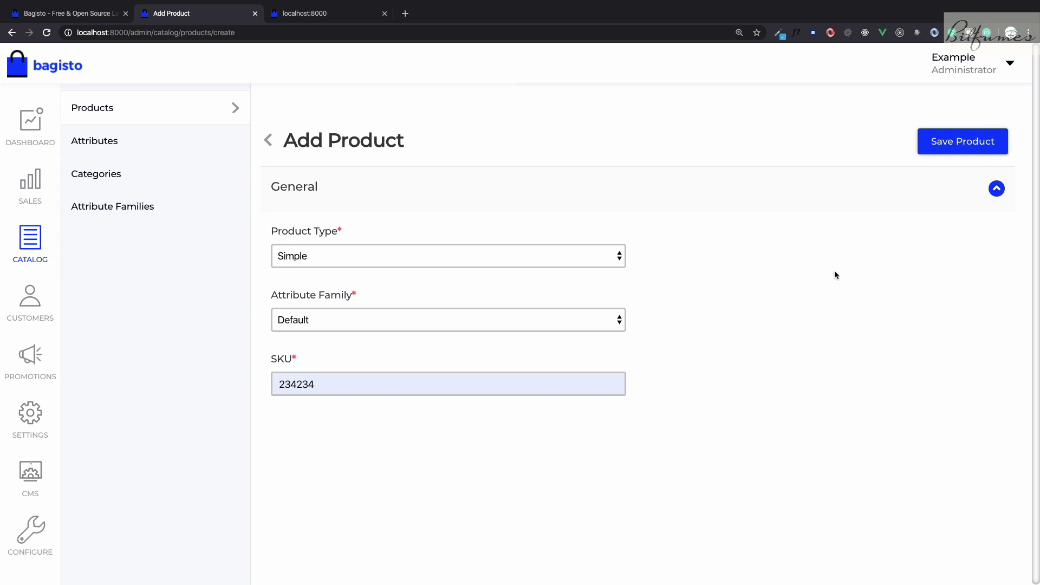
pyautogui.click(943, 146)
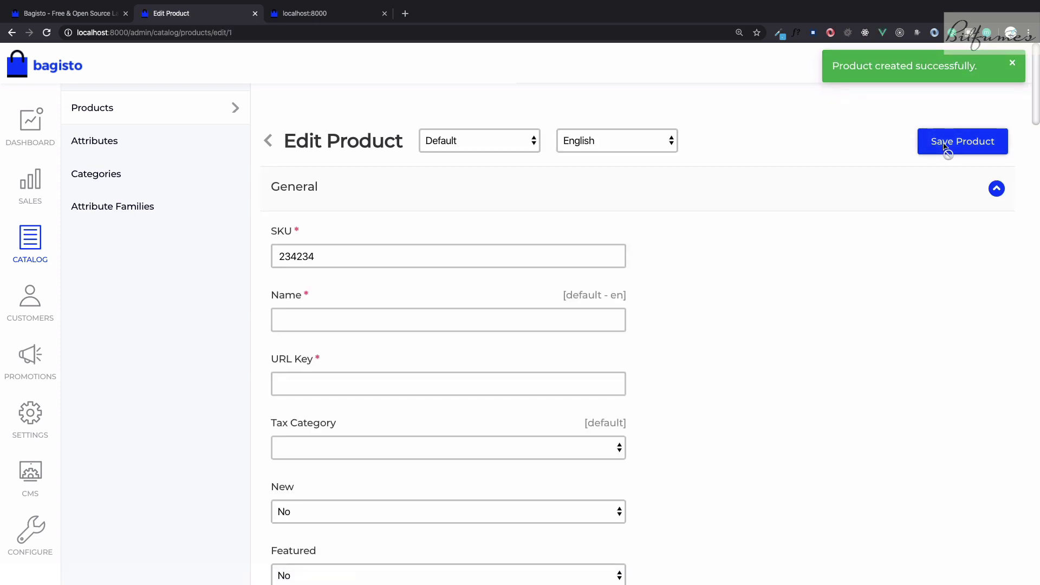
# Step: Name the product 'Iphone 11 pro' with URL key 'iphone-11-pro'
pyautogui.click(536, 325)
pyautogui.write('I')
pyautogui.press('Down')
pyautogui.press('Return')
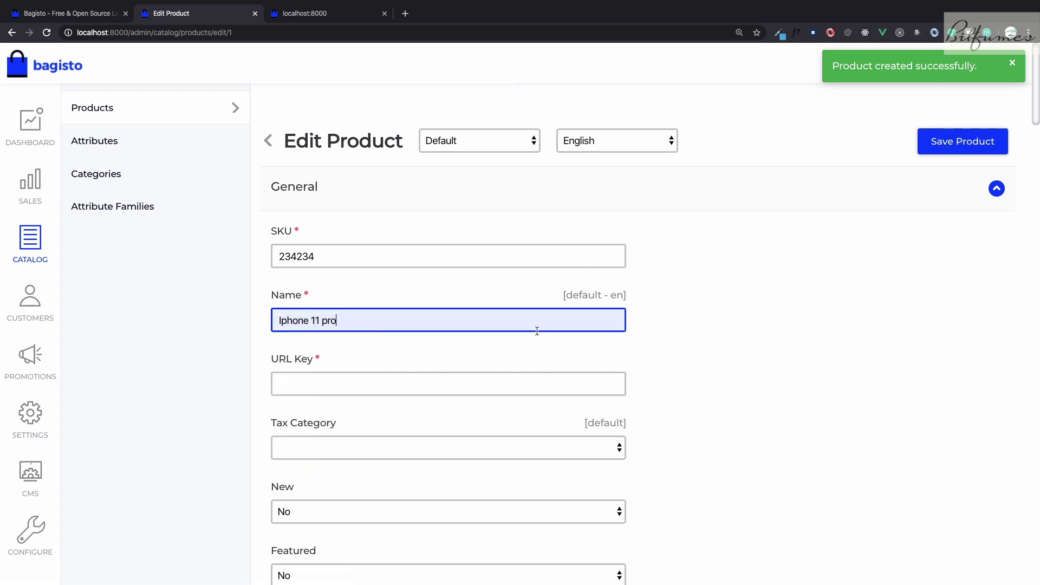
pyautogui.click(529, 383)
pyautogui.click(300, 411)
# Step: Enter the short description 'Iphone Short Description'
pyautogui.scroll(-3, 345, 284)
pyautogui.scroll(-1, 323, 352)
pyautogui.scroll(-2, 331, 390)
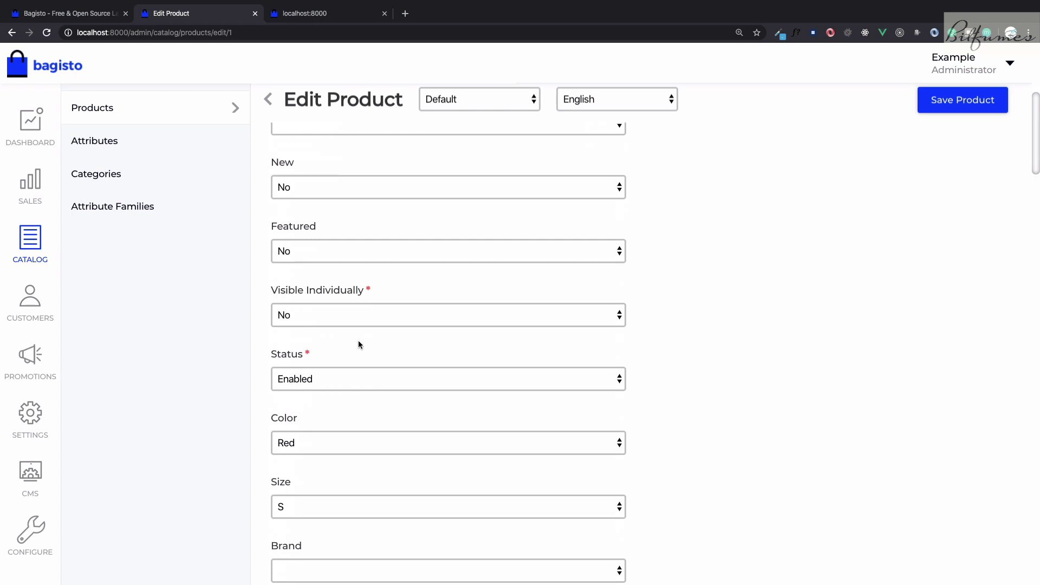
pyautogui.scroll(-6, 359, 341)
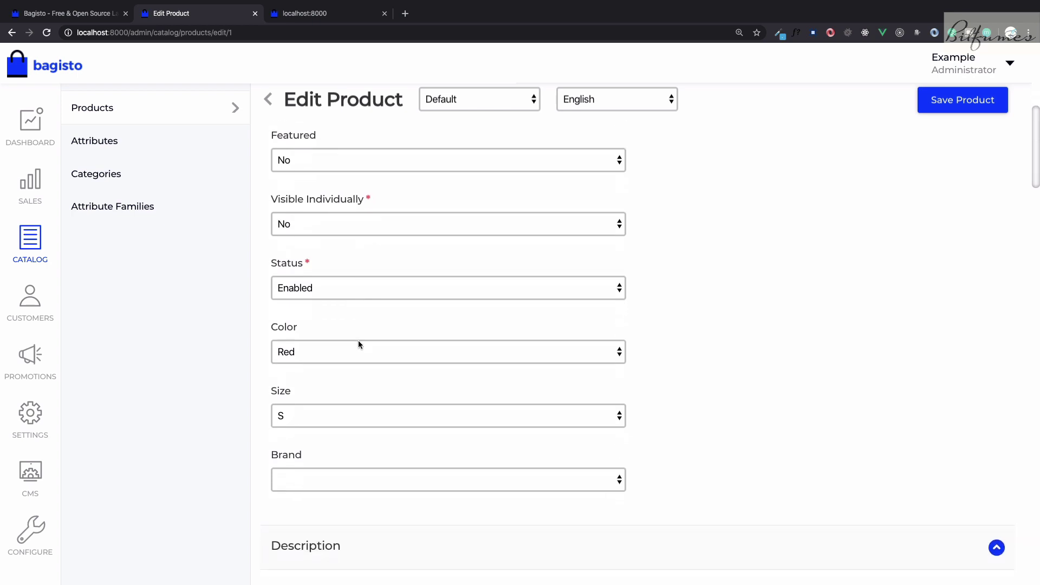
pyautogui.scroll(-2, 359, 340)
pyautogui.click(359, 339)
pyautogui.write('Iphone Short Description')
# Step: Enter the long description 'Iphone long Description' by reusing the short text
pyautogui.scroll(-3, 359, 339)
pyautogui.click(355, 449)
pyautogui.write('Iphone Short Description')
pyautogui.doubleClick(327, 440)
pyautogui.write('long')
pyautogui.scroll(-5, 520, 347)
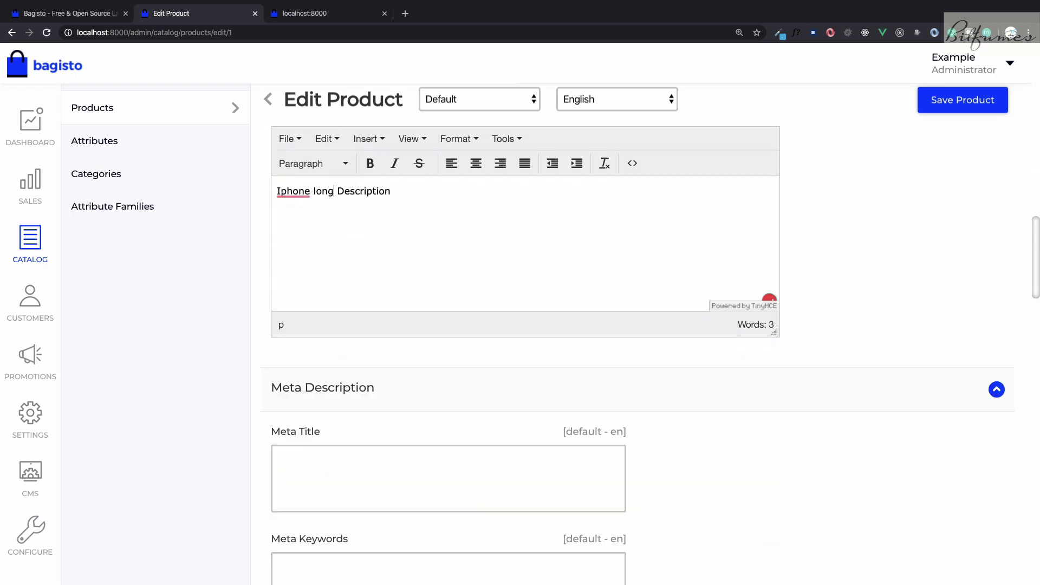
pyautogui.scroll(1, 520, 346)
pyautogui.scroll(-2, 520, 347)
pyautogui.scroll(-2, 364, 378)
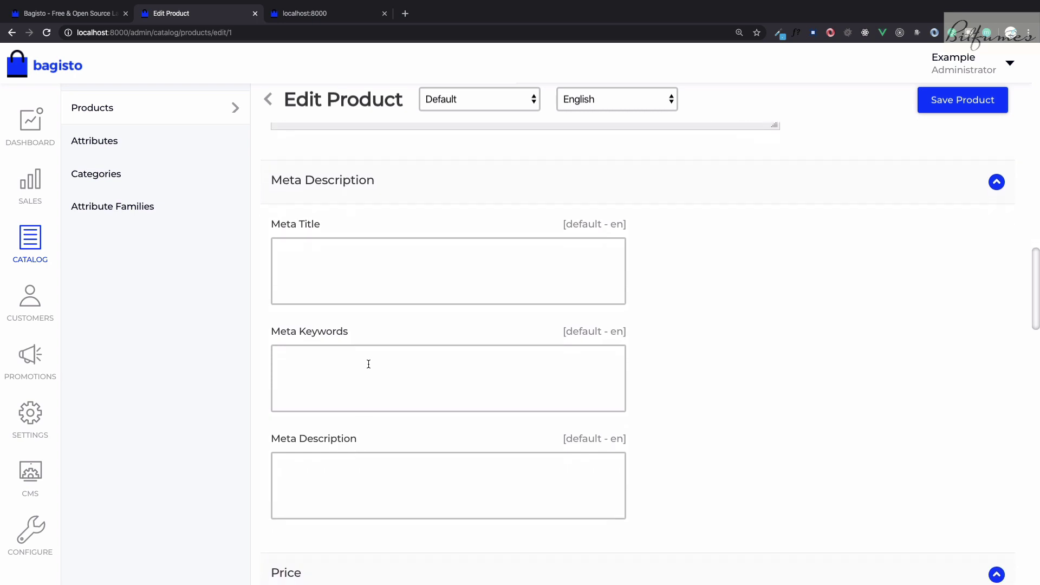
# Step: Set the product price to 1100, leaving the special price dates empty
pyautogui.scroll(-5, 368, 363)
pyautogui.click(348, 316)
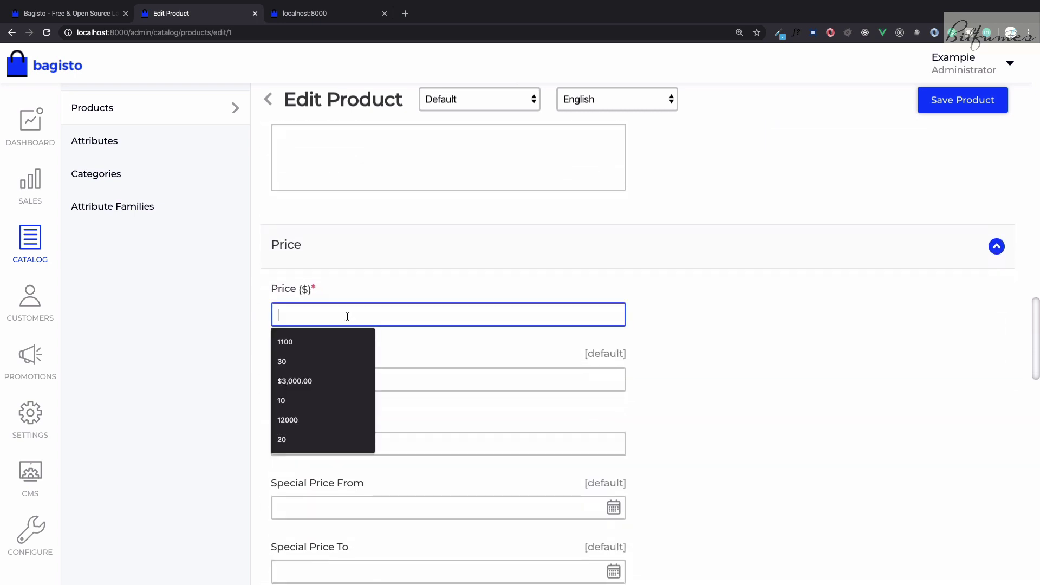
pyautogui.write('11')
pyautogui.press('Down')
pyautogui.press('Return')
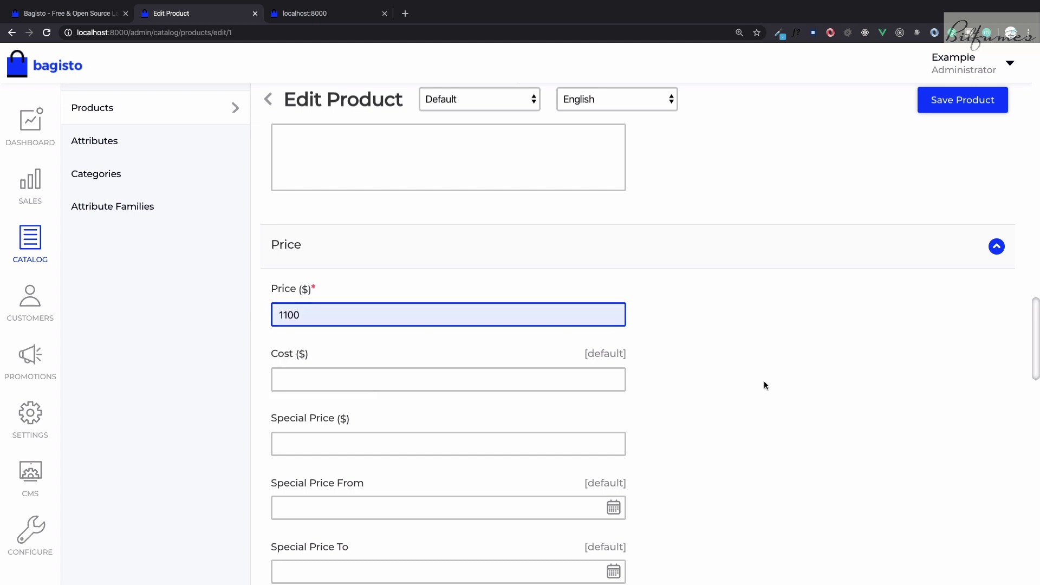
pyautogui.click(764, 384)
pyautogui.scroll(-2, 764, 385)
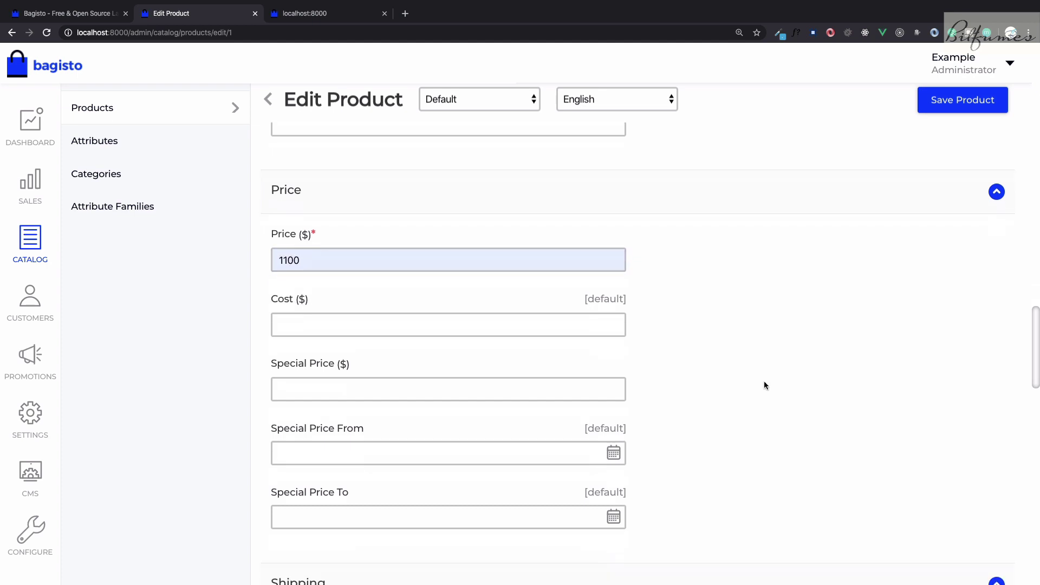
pyautogui.moveTo(271, 325); pyautogui.dragTo(362, 396)
pyautogui.scroll(-1, 345, 322)
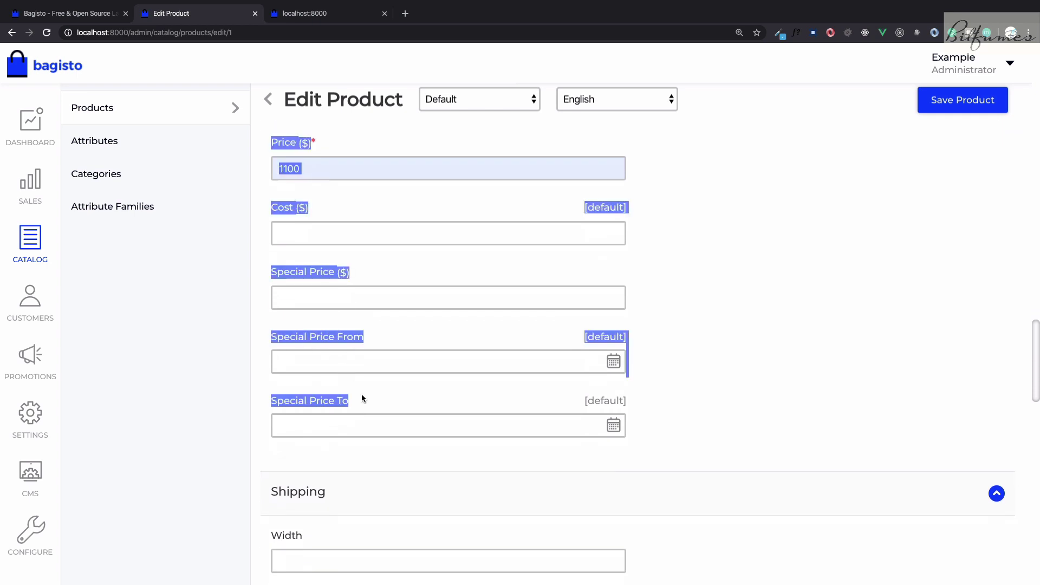
pyautogui.click(676, 405)
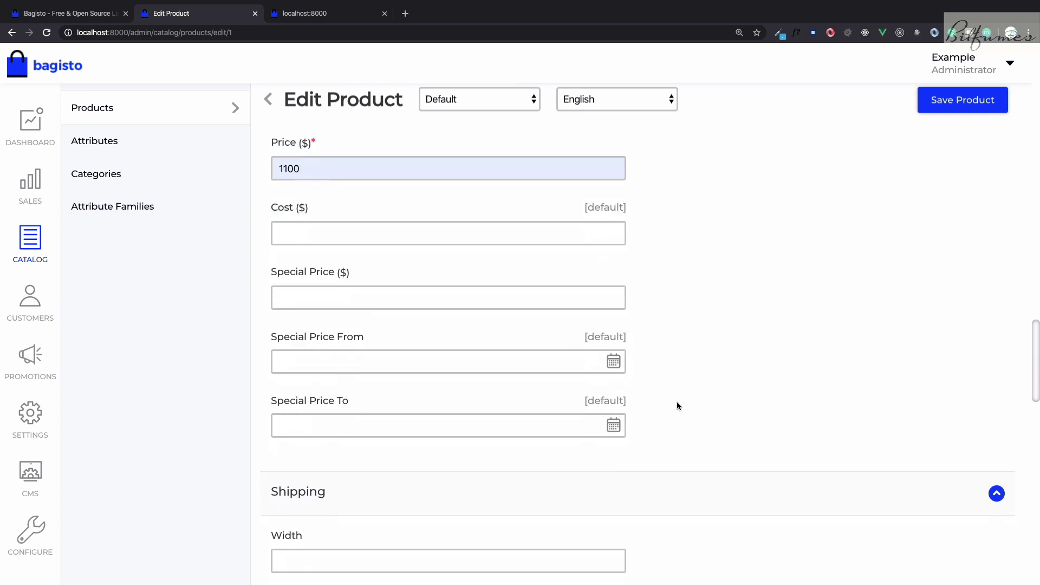
pyautogui.click(613, 362)
pyautogui.scroll(-1, 712, 406)
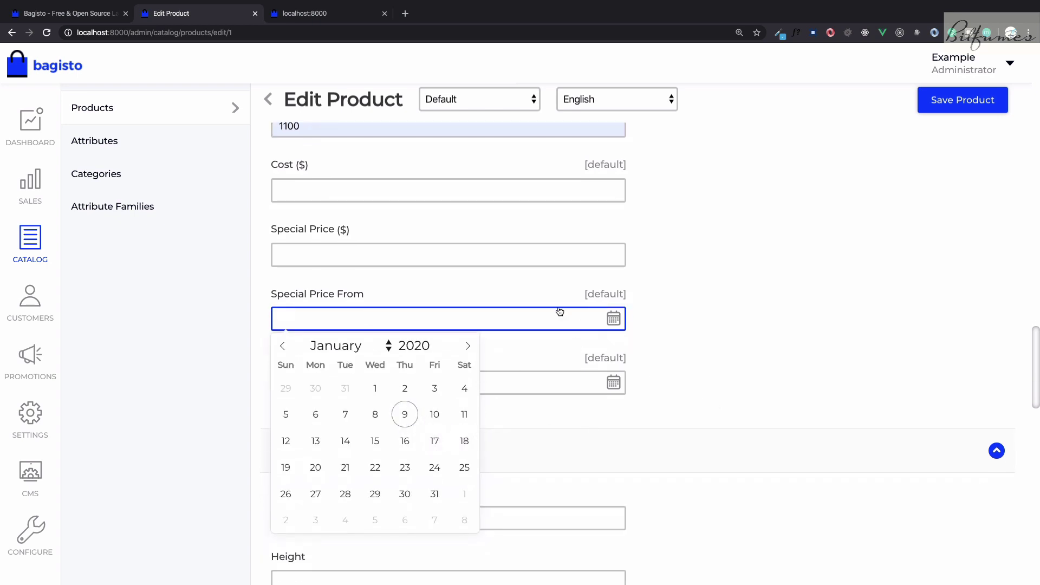
pyautogui.click(681, 371)
# Step: Set the weight to 188 and assign the product to the Default channel
pyautogui.scroll(-5, 680, 371)
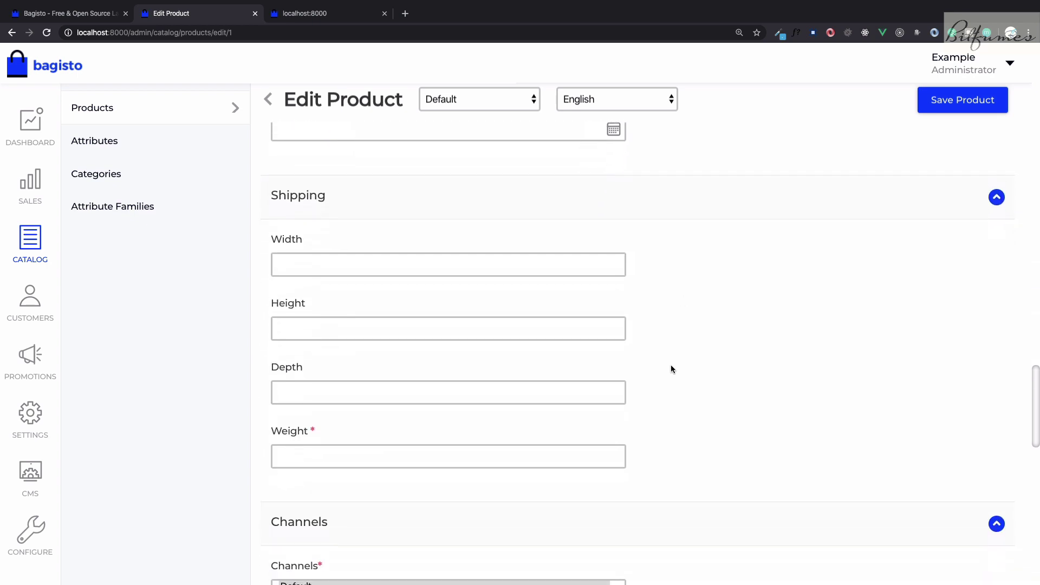
pyautogui.scroll(-1, 433, 352)
pyautogui.click(387, 436)
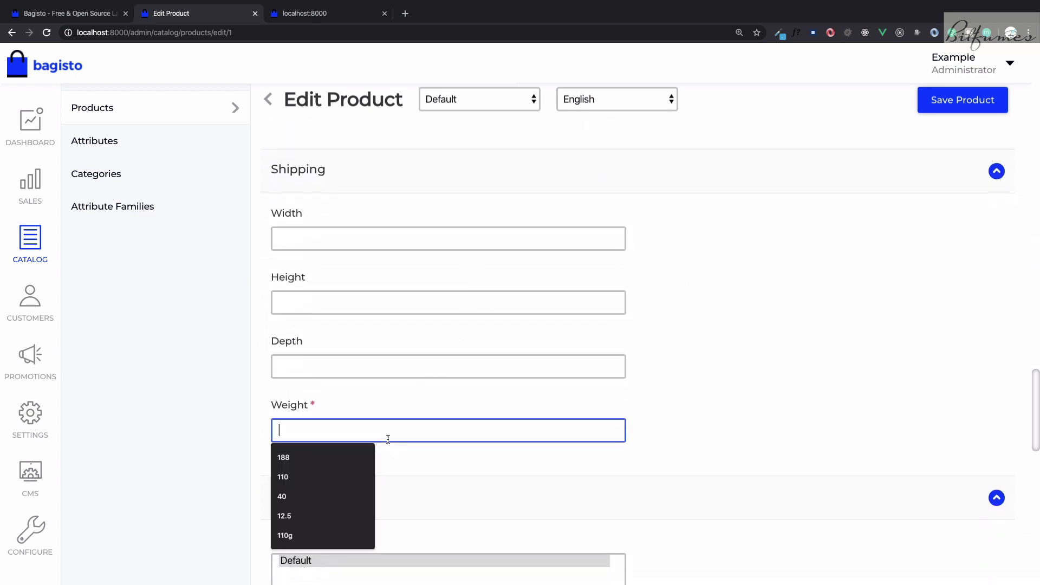
pyautogui.write('18')
pyautogui.press('Down')
pyautogui.press('Return')
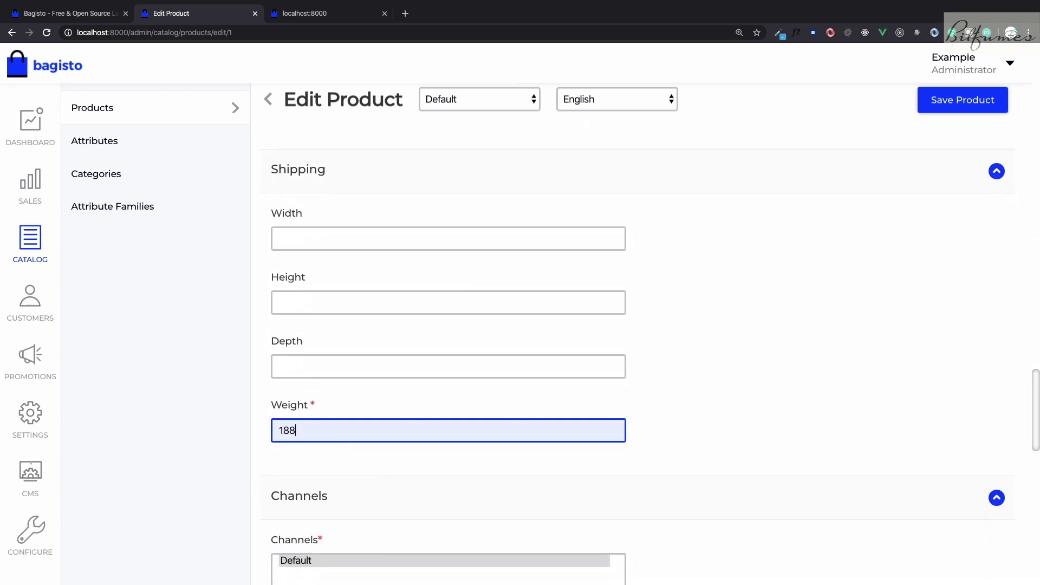
pyautogui.click(699, 448)
pyautogui.scroll(-3, 698, 448)
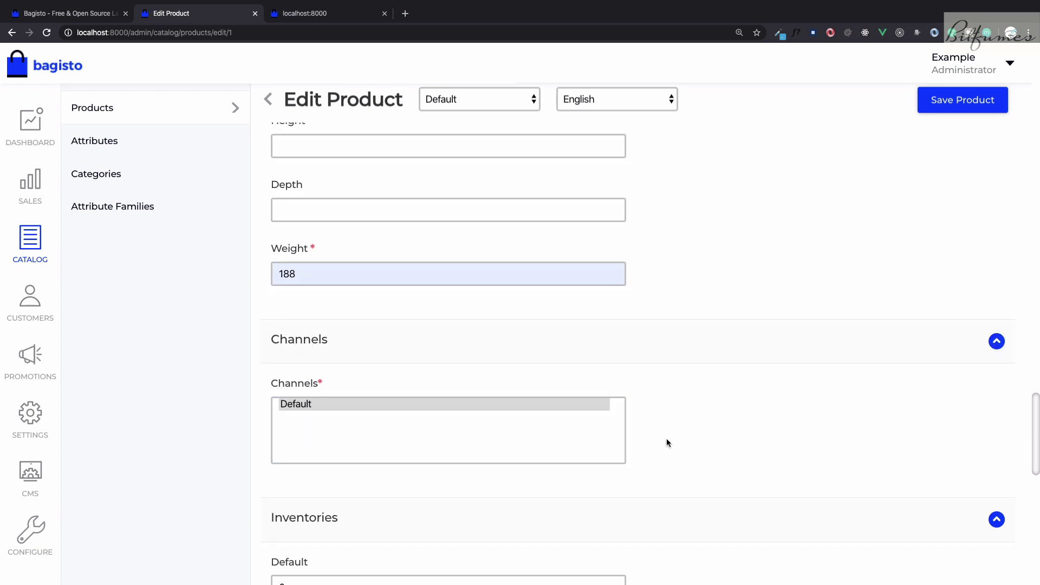
pyautogui.click(320, 410)
# Step: Upload iphone-11-pro.jpeg as the product image and save the product
pyautogui.scroll(-2, 319, 408)
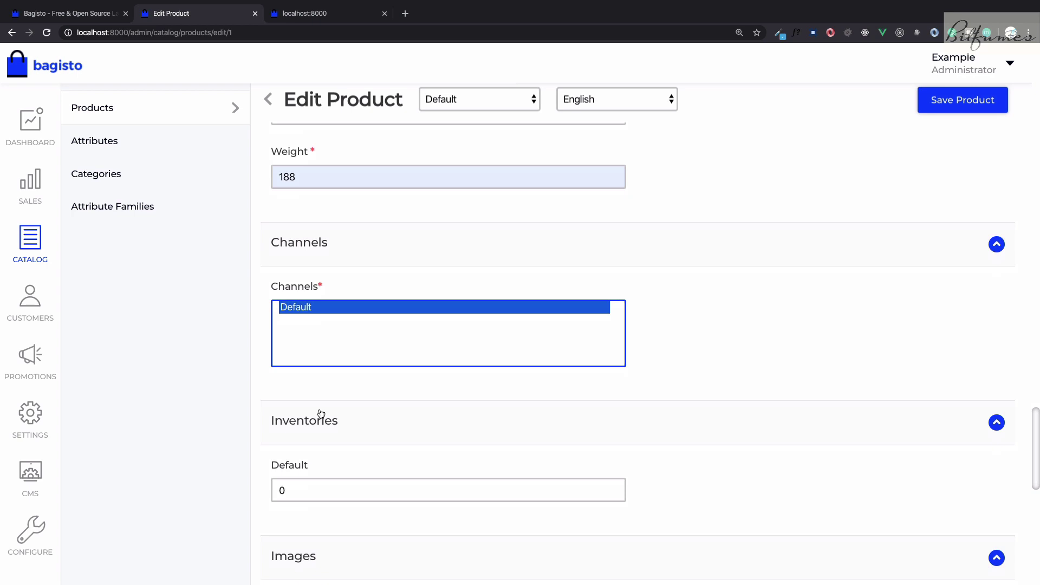
pyautogui.scroll(-2, 320, 413)
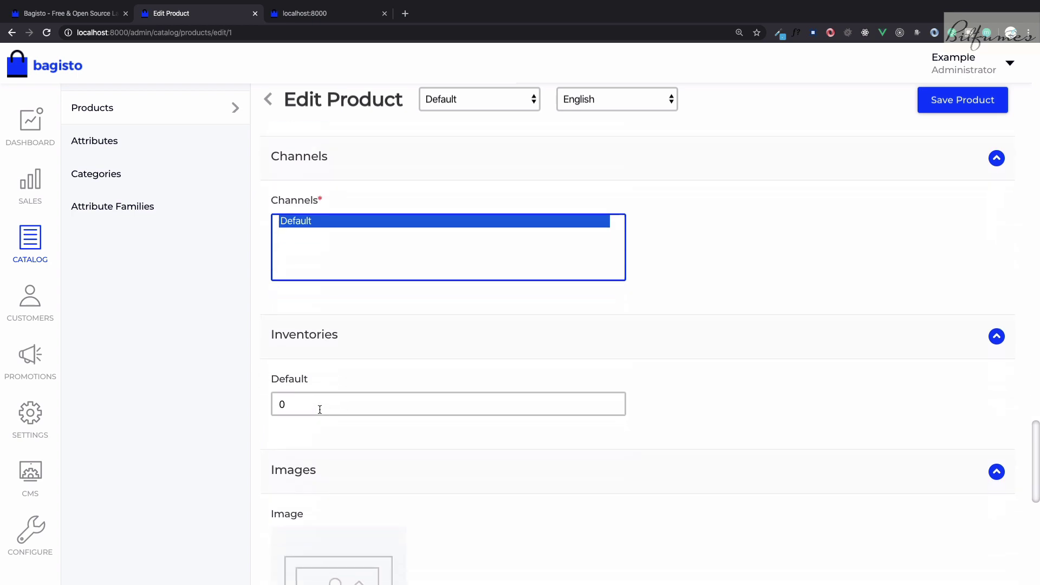
pyautogui.scroll(-4, 320, 409)
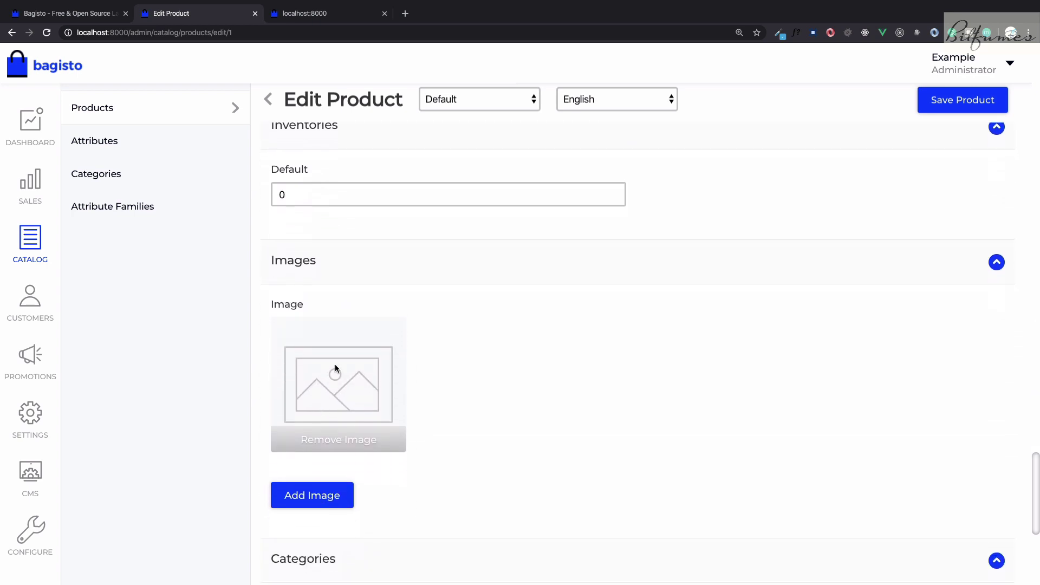
pyautogui.click(335, 364)
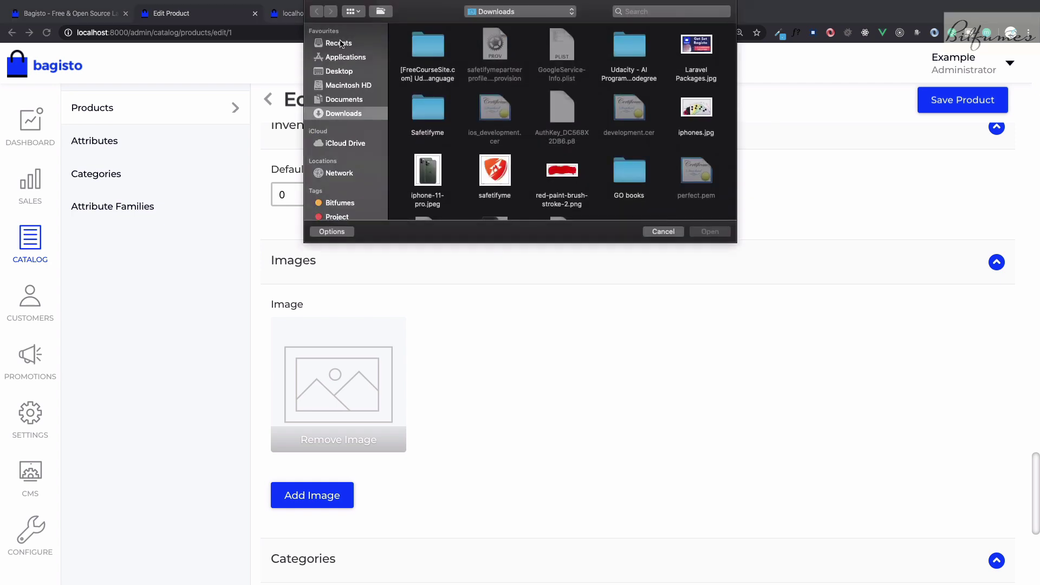
pyautogui.doubleClick(420, 63)
pyautogui.scroll(-2, 452, 379)
pyautogui.click(302, 435)
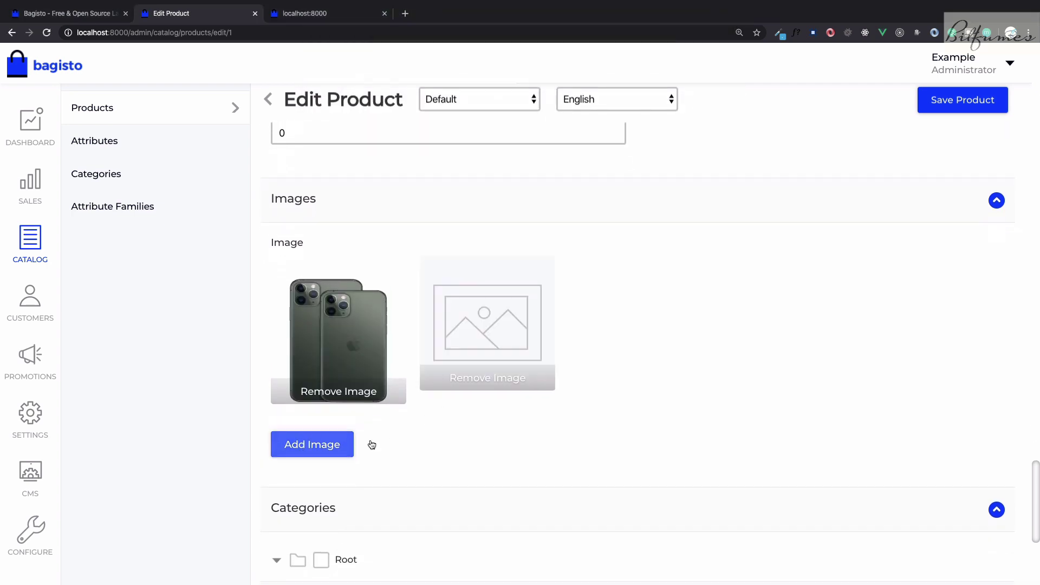
pyautogui.scroll(-3, 411, 450)
pyautogui.scroll(5, 418, 451)
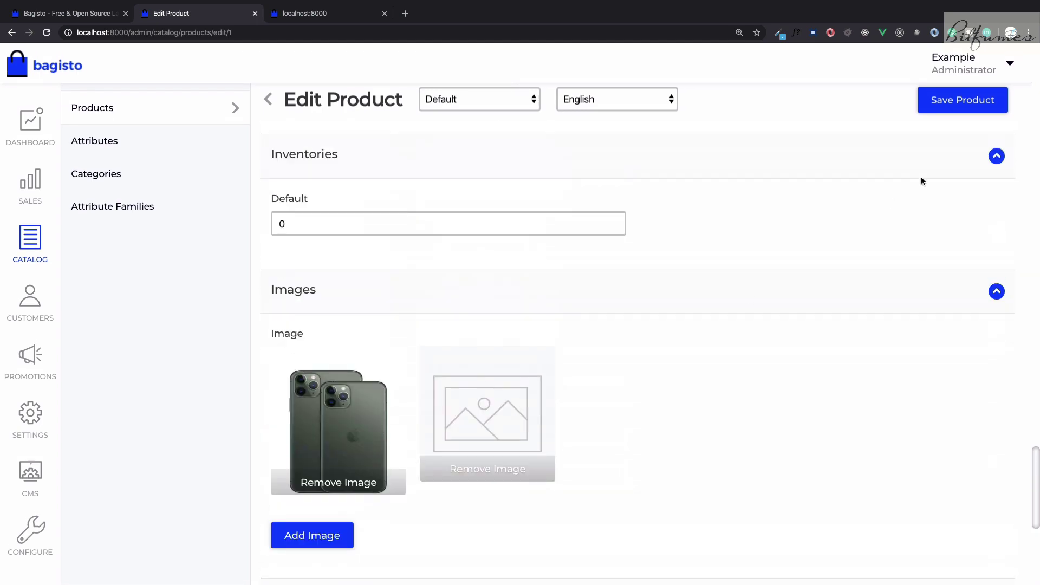
pyautogui.click(958, 105)
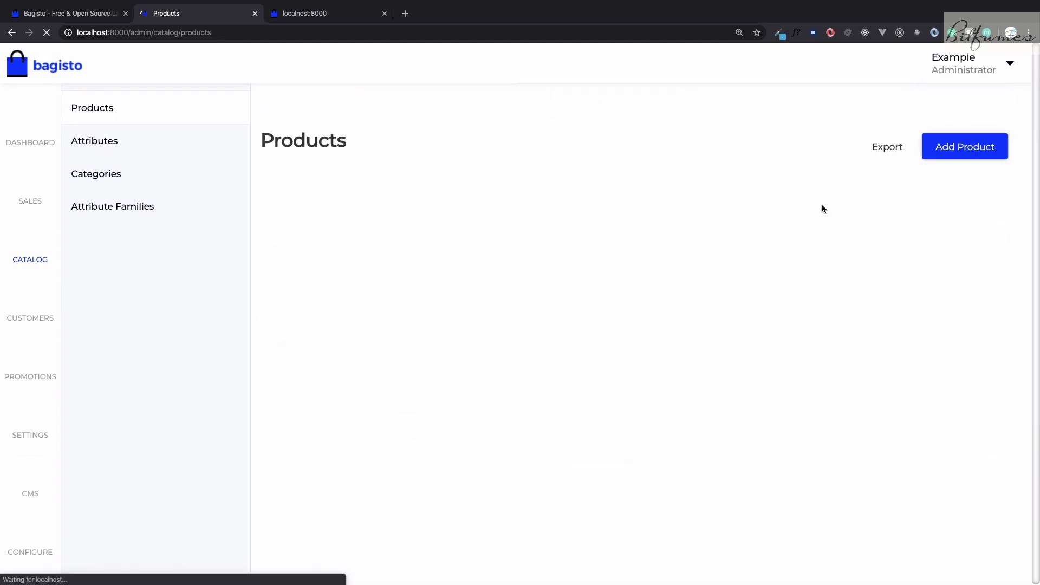
# Step: Reload the storefront to look for the new product, then return to the admin list
pyautogui.hotkey('ctrl', 'Tab')
pyautogui.hotkey('ctrl', 'r')
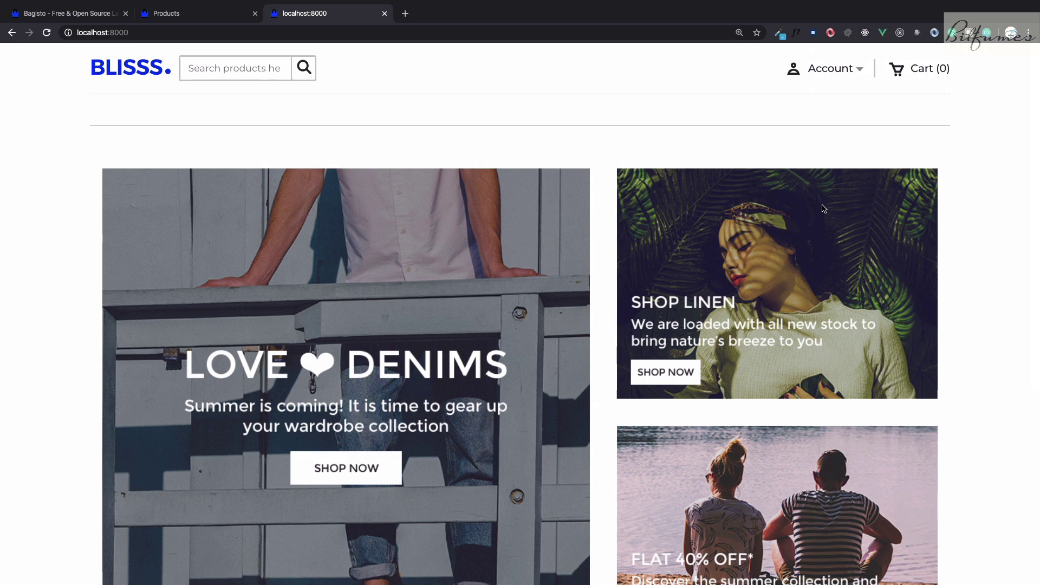
pyautogui.hotkey('ctrl', 'shift', 'Tab')
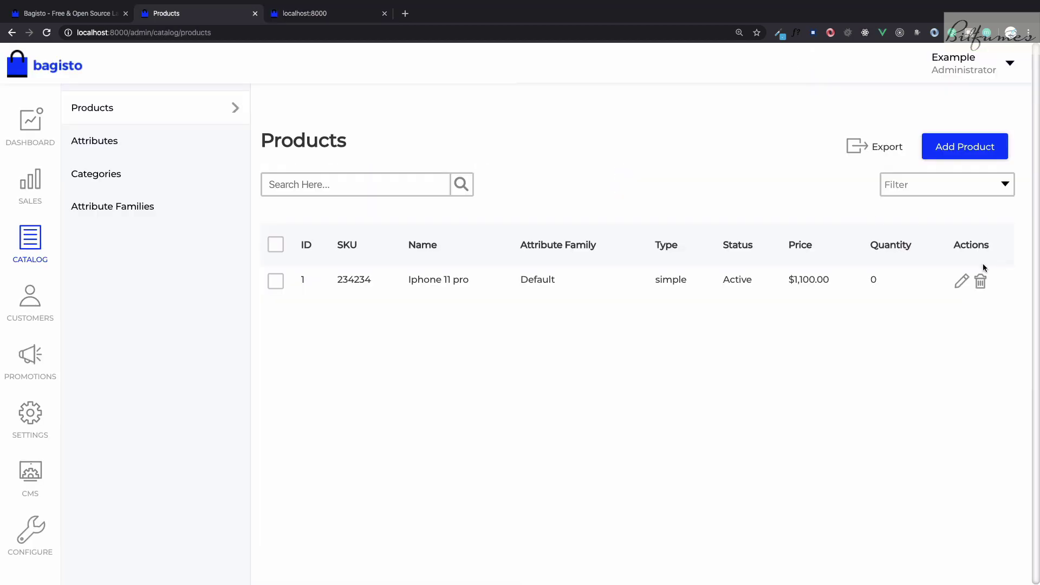
# Step: Set Iphone 11 pro's Visible Individually to Yes, save, and recheck the storefront
pyautogui.click(960, 282)
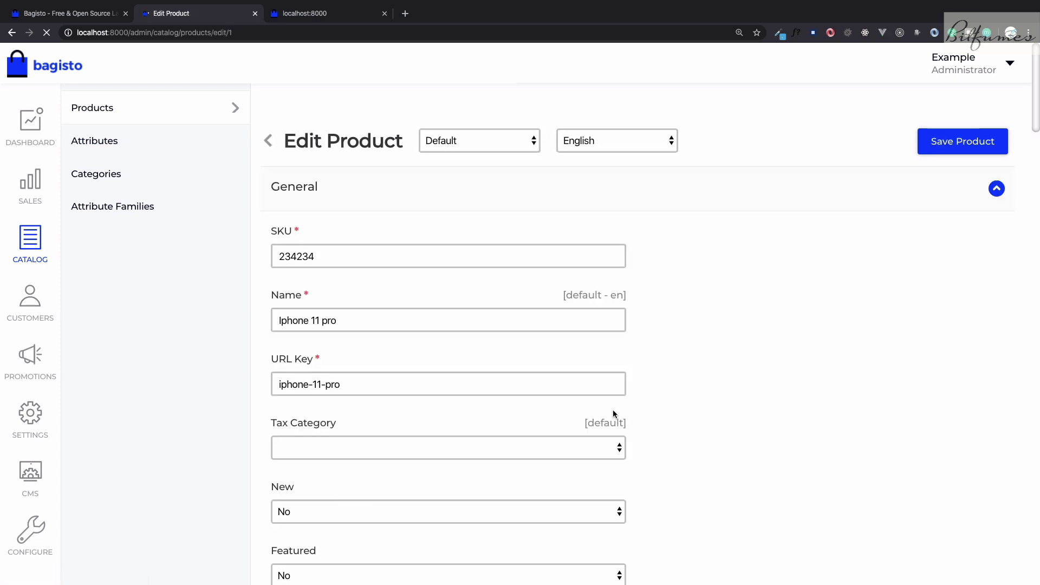
pyautogui.scroll(-5, 614, 414)
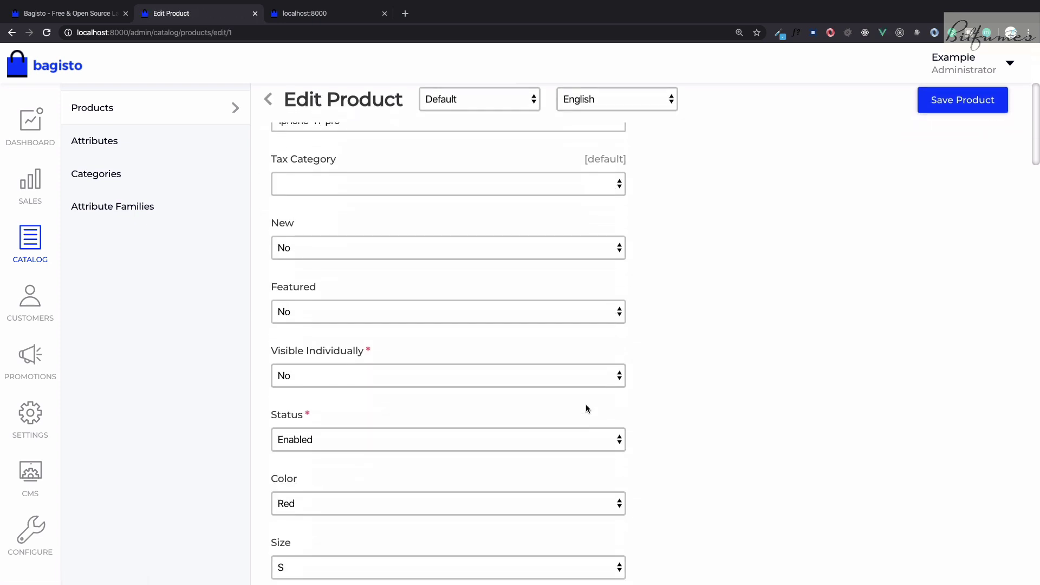
pyautogui.click(336, 375)
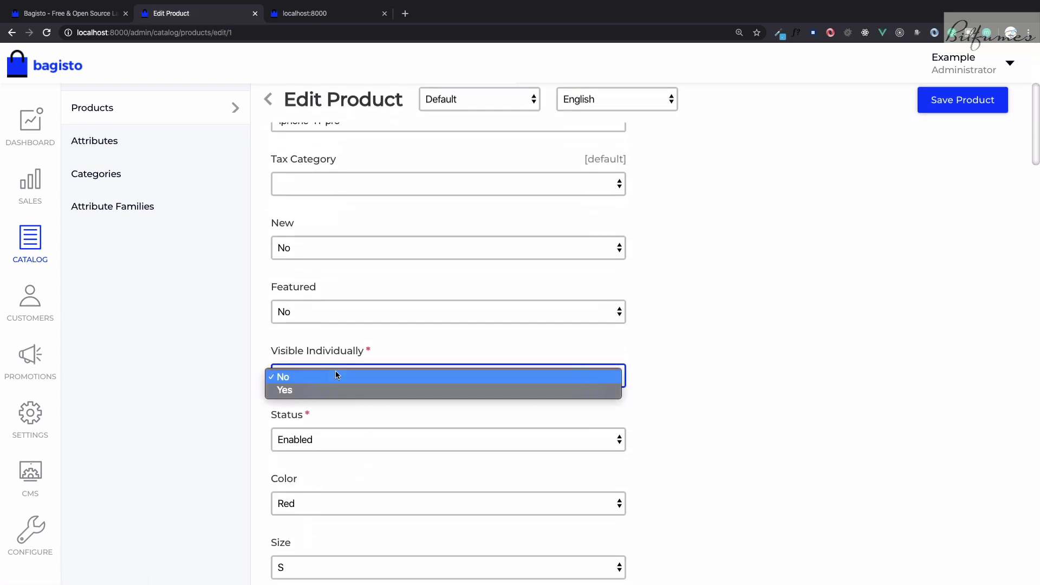
pyautogui.click(326, 389)
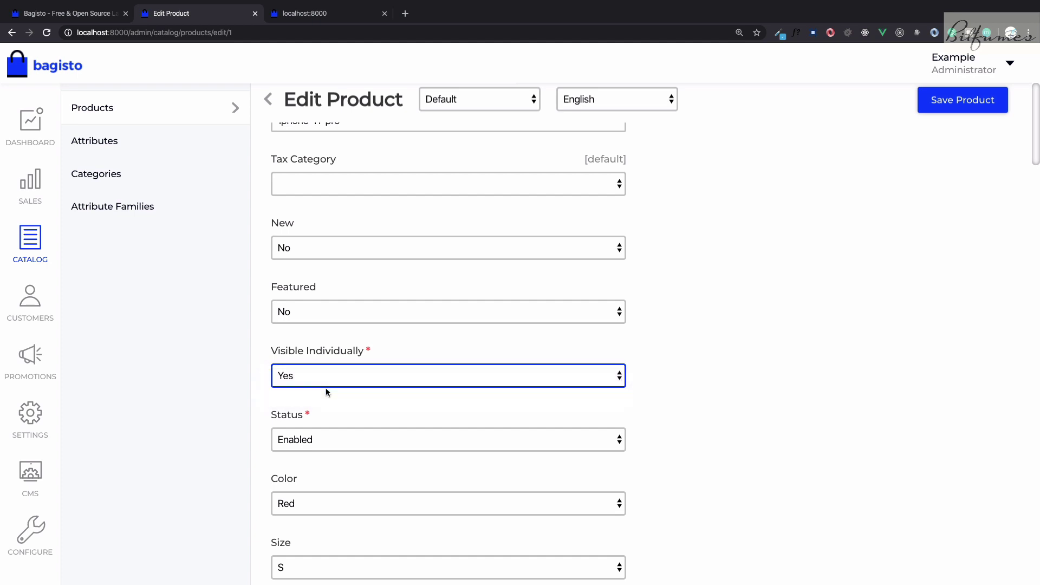
pyautogui.click(428, 342)
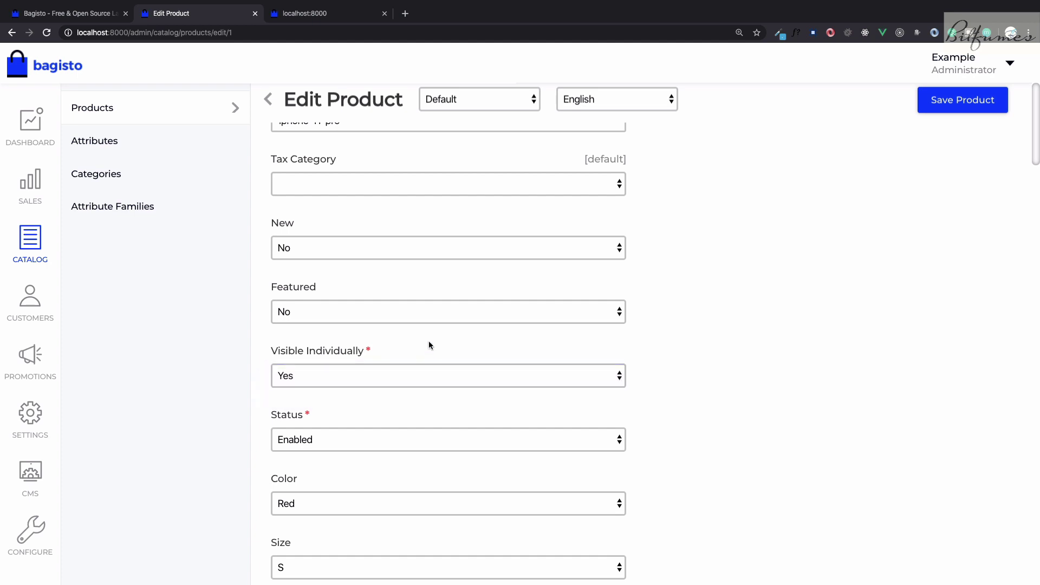
pyautogui.click(949, 104)
pyautogui.hotkey('ctrl', 'Tab')
pyautogui.hotkey('ctrl', 'r')
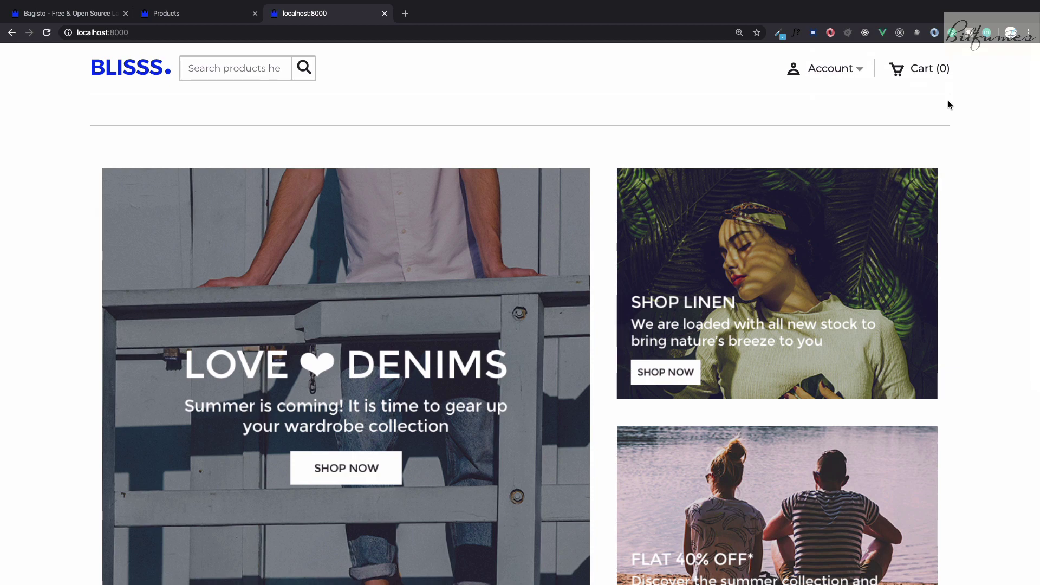
pyautogui.hotkey('ctrl', 'shift', 'Tab')
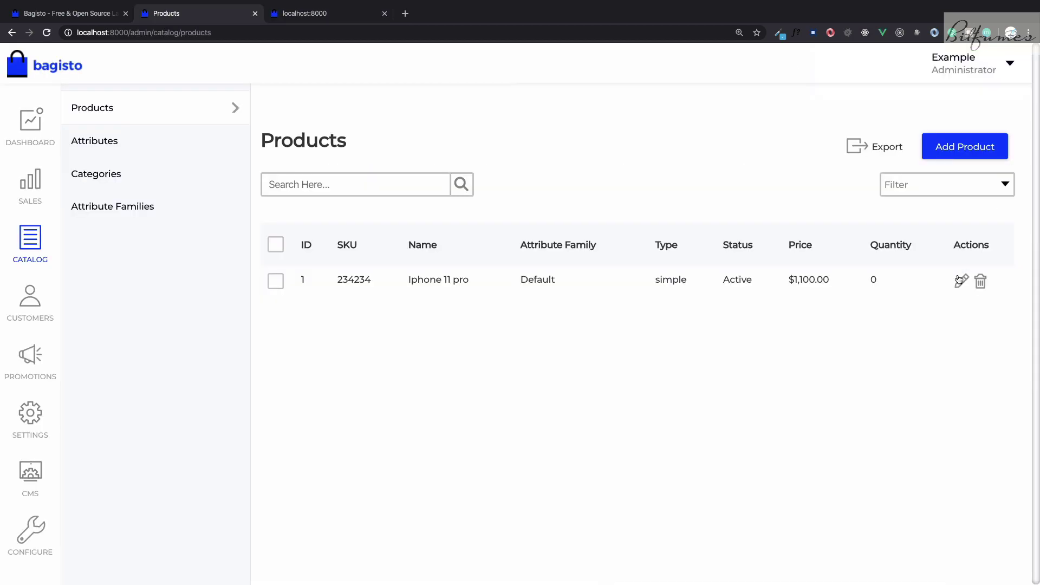
# Step: Set New to Yes on Iphone 11 pro, save, and reload the storefront to check New Products
pyautogui.click(959, 282)
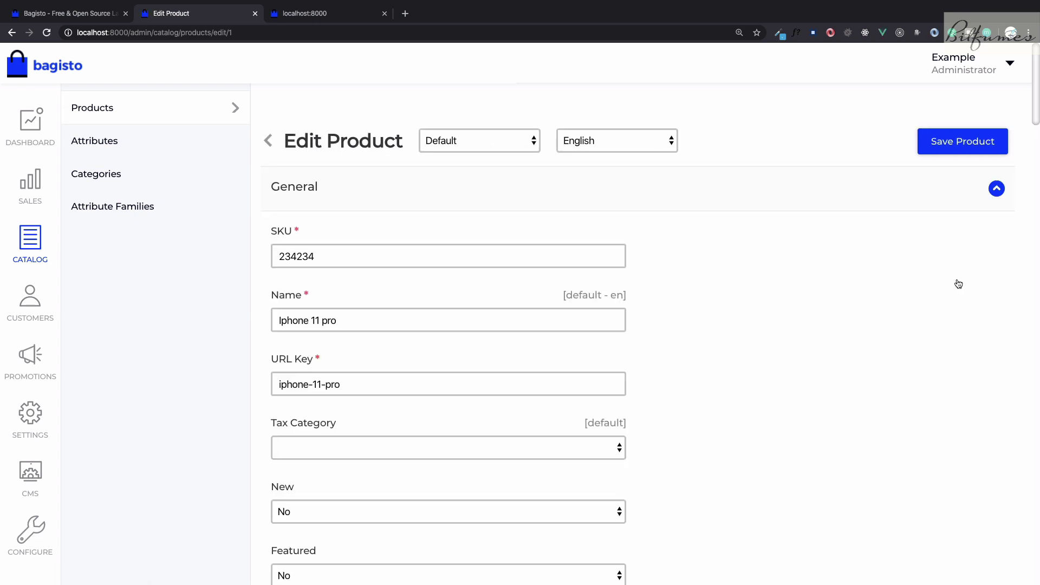
pyautogui.scroll(-3, 957, 284)
pyautogui.scroll(-3, 958, 283)
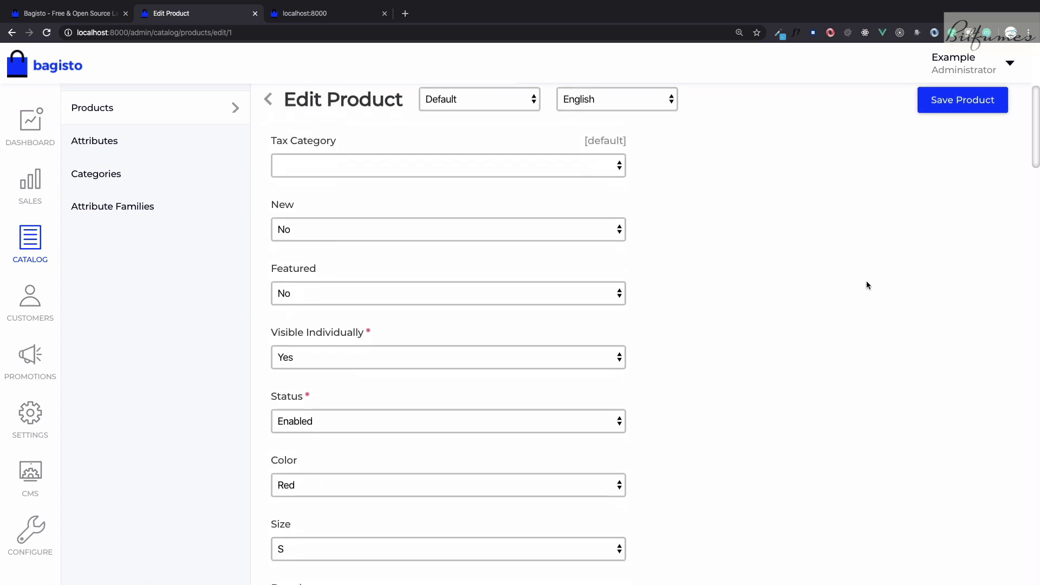
pyautogui.click(598, 237)
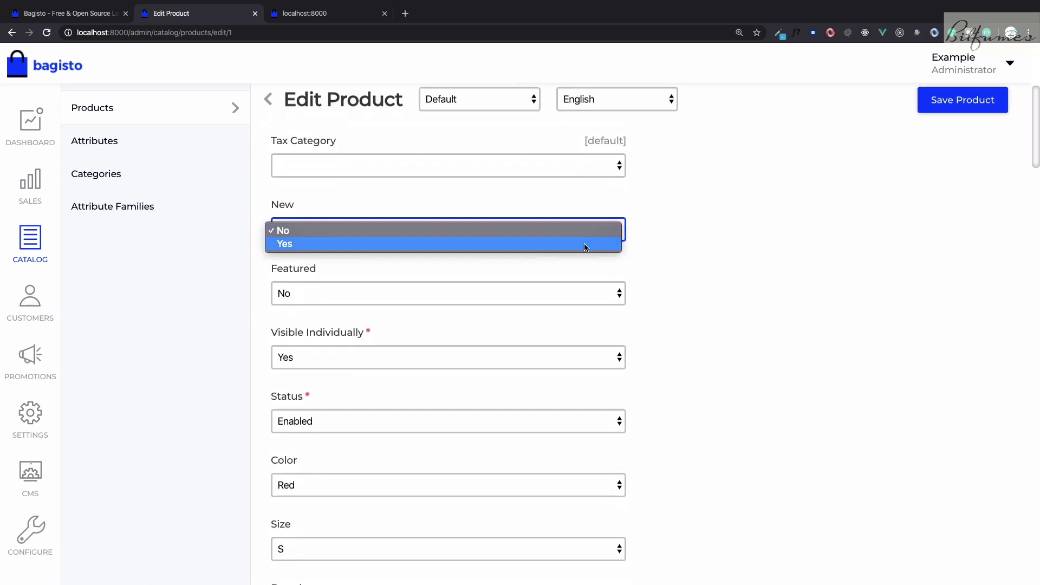
pyautogui.click(585, 245)
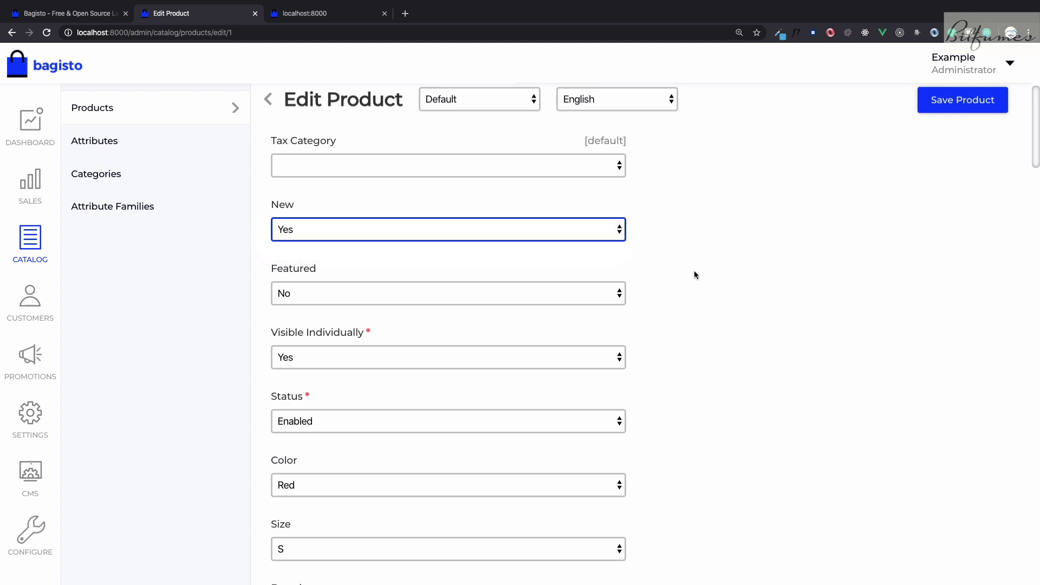
pyautogui.click(949, 108)
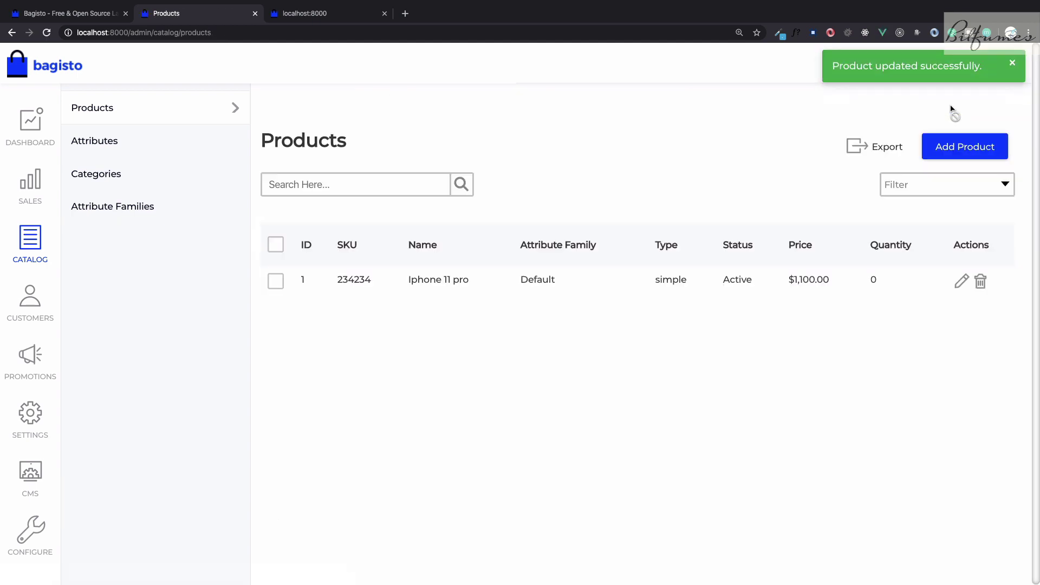
pyautogui.hotkey('ctrl', 'Tab')
pyautogui.press('super+r')
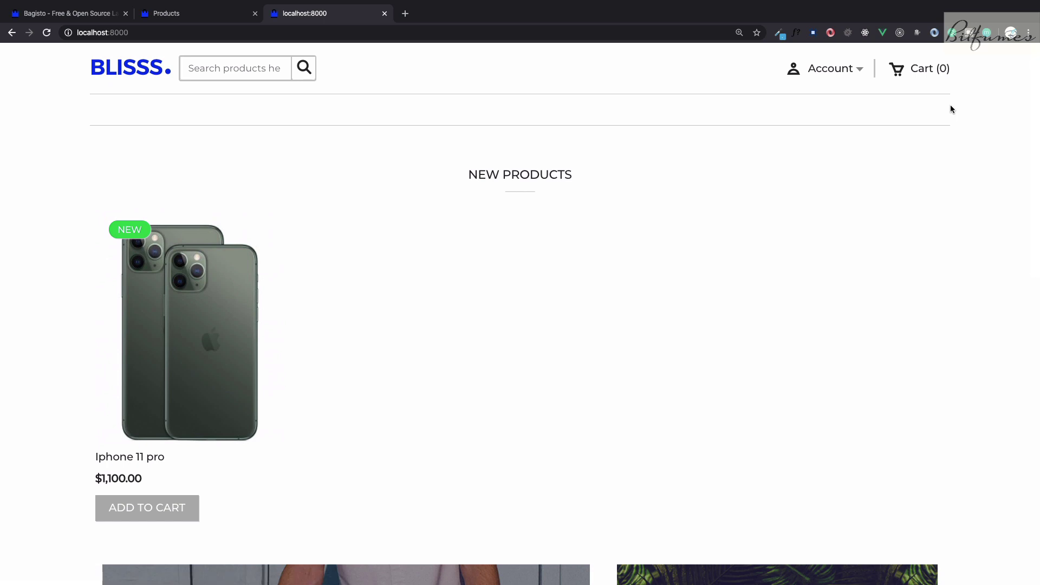
pyautogui.hotkey('ctrl', 'shift', 'Tab')
# Step: Set Featured to Yes on Iphone 11 pro, save, and reload the storefront home page
pyautogui.click(962, 280)
pyautogui.scroll(-5, 697, 349)
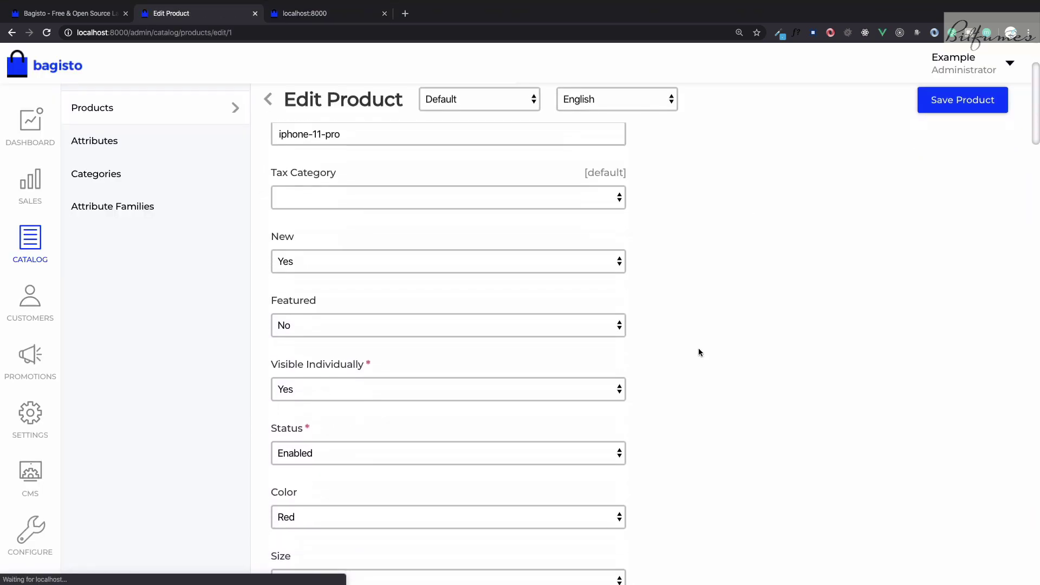
pyautogui.click(482, 322)
pyautogui.click(476, 336)
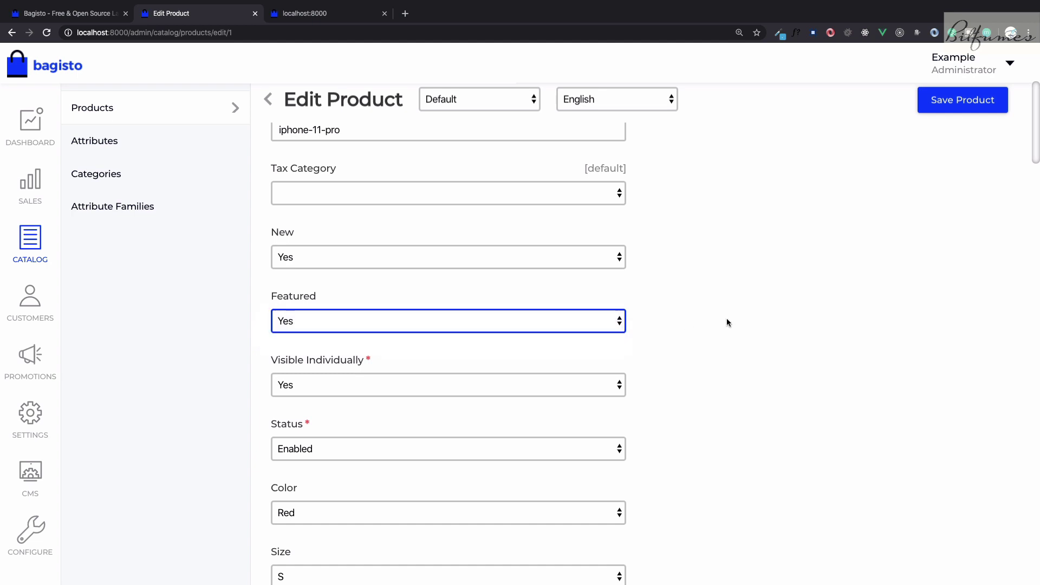
pyautogui.click(940, 103)
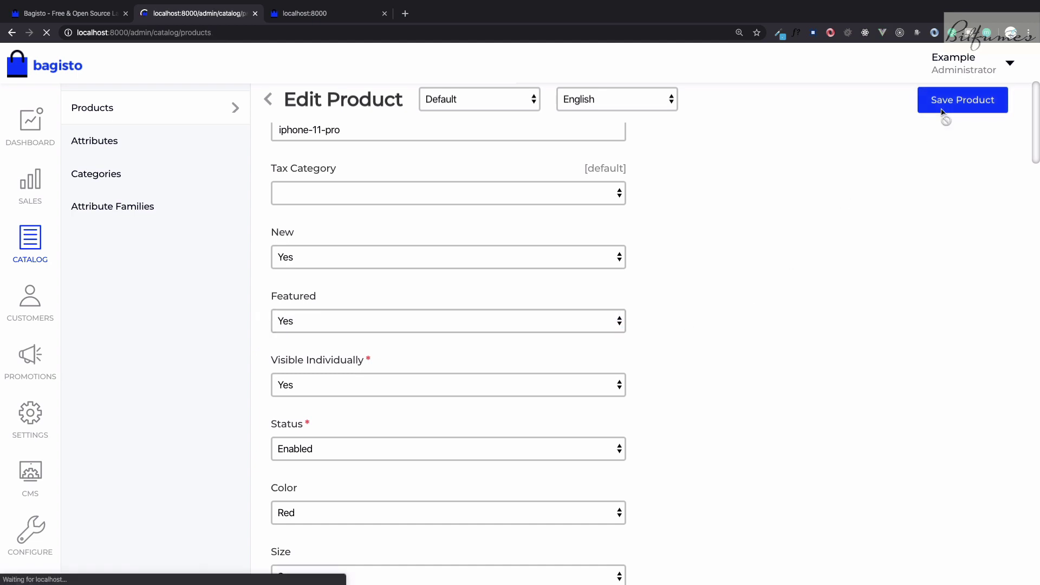
pyautogui.hotkey('ctrl', 'Tab')
pyautogui.hotkey('ctrl', 'r')
# Step: Scroll to Featured Products and open the Iphone 11 pro product page
pyautogui.scroll(-2, 853, 211)
pyautogui.scroll(-3, 853, 210)
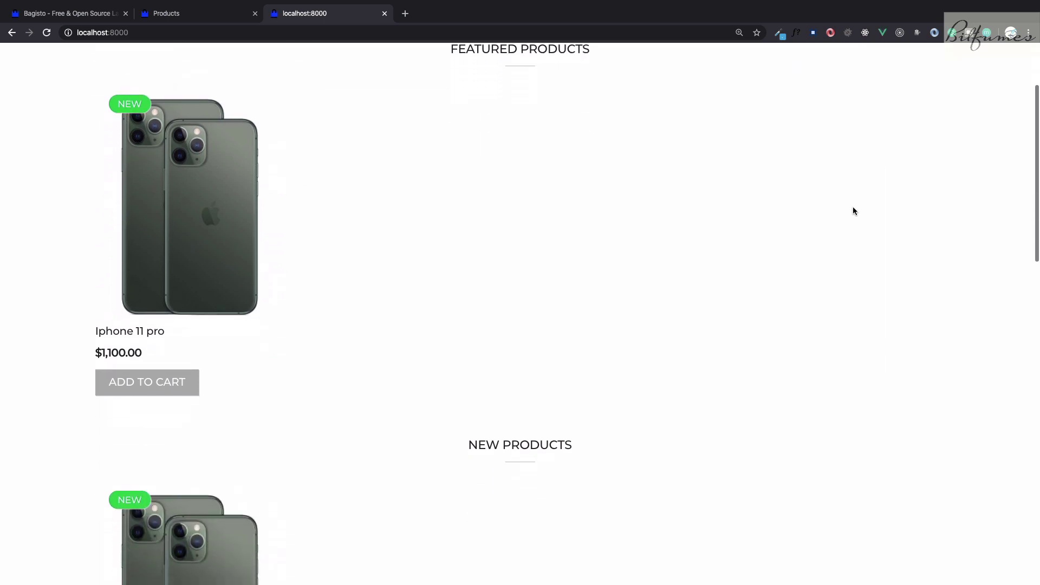
pyautogui.scroll(5, 574, 158)
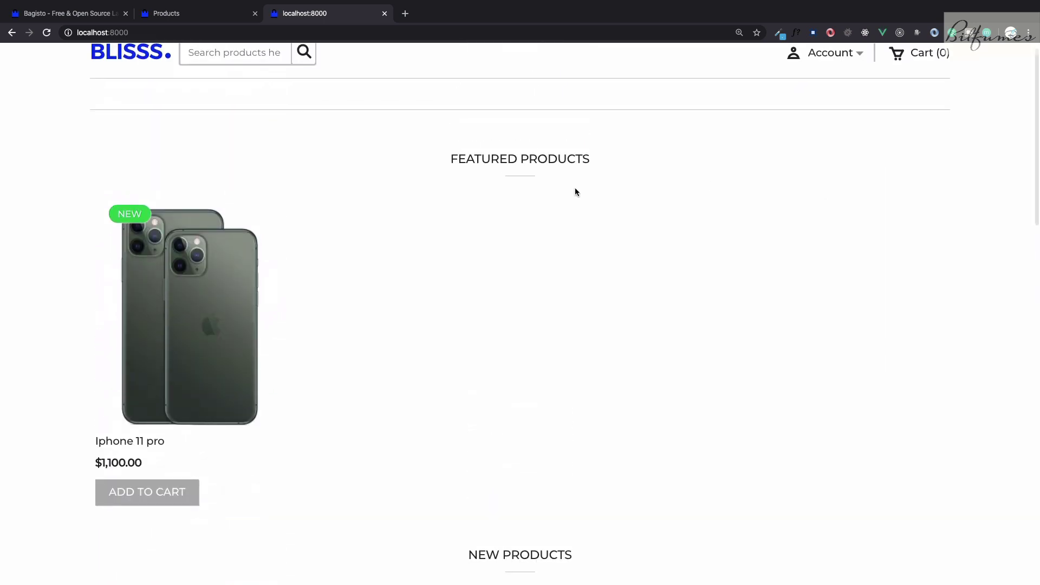
pyautogui.scroll(-5, 574, 187)
pyautogui.scroll(-2, 453, 430)
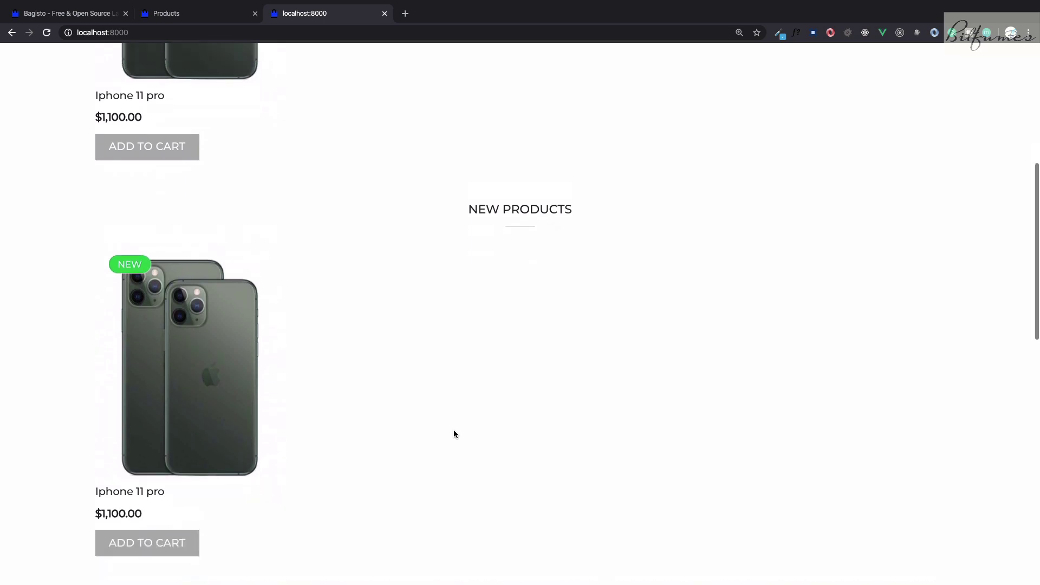
pyautogui.scroll(6, 453, 430)
pyautogui.click(216, 348)
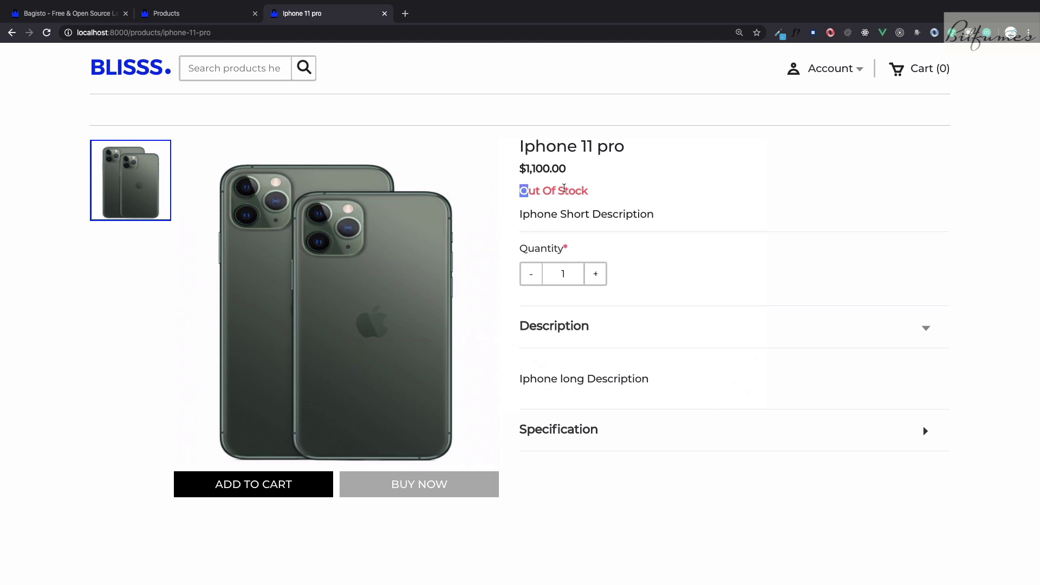
# Step: Check the Out Of Stock label and both descriptions, then return to the admin Products list
pyautogui.moveTo(593, 194); pyautogui.dragTo(506, 194)
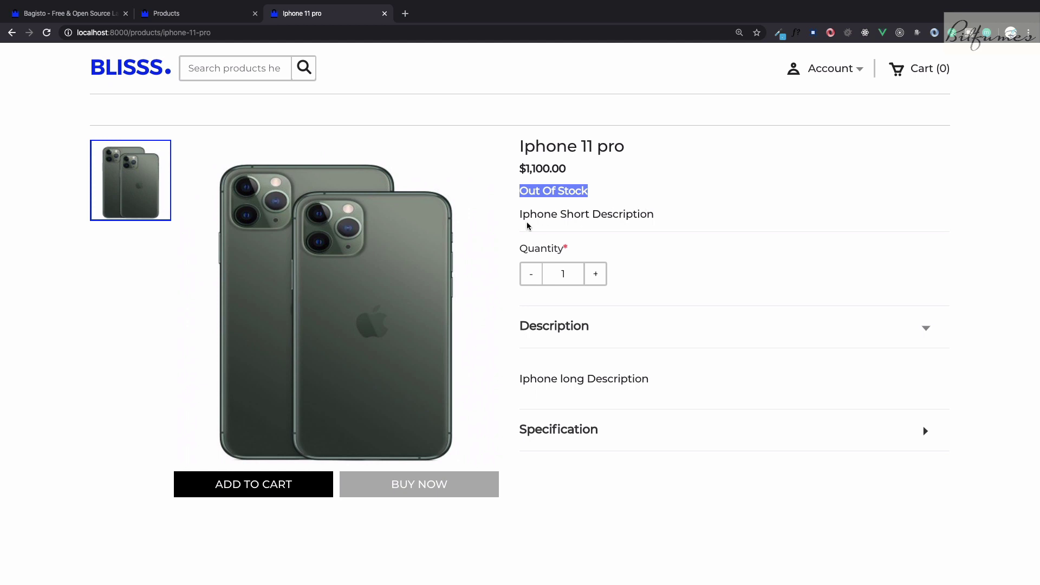
pyautogui.moveTo(519, 217); pyautogui.dragTo(670, 211)
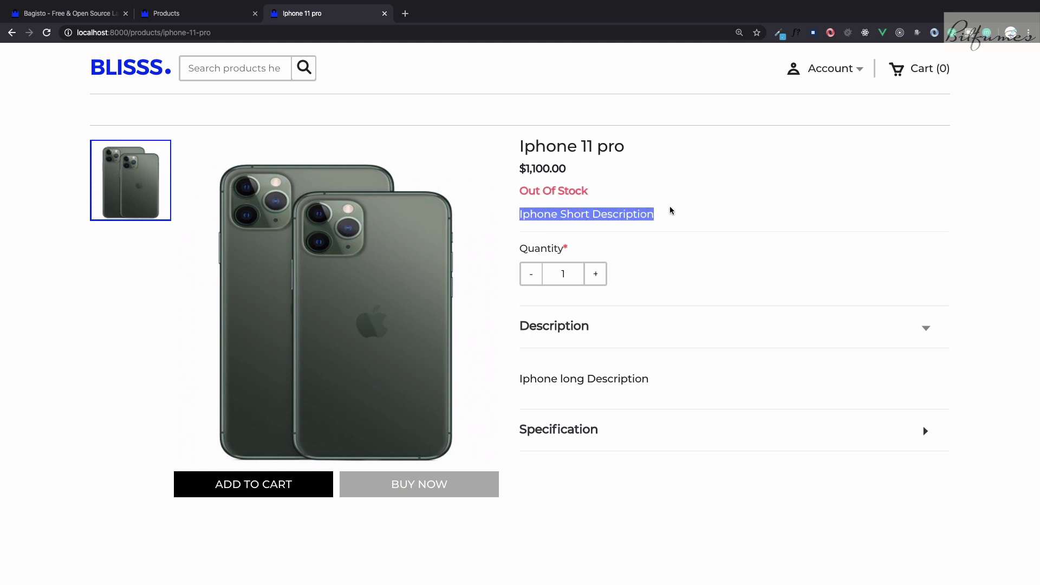
pyautogui.click(670, 211)
pyautogui.moveTo(522, 379); pyautogui.dragTo(686, 365)
pyautogui.click(686, 362)
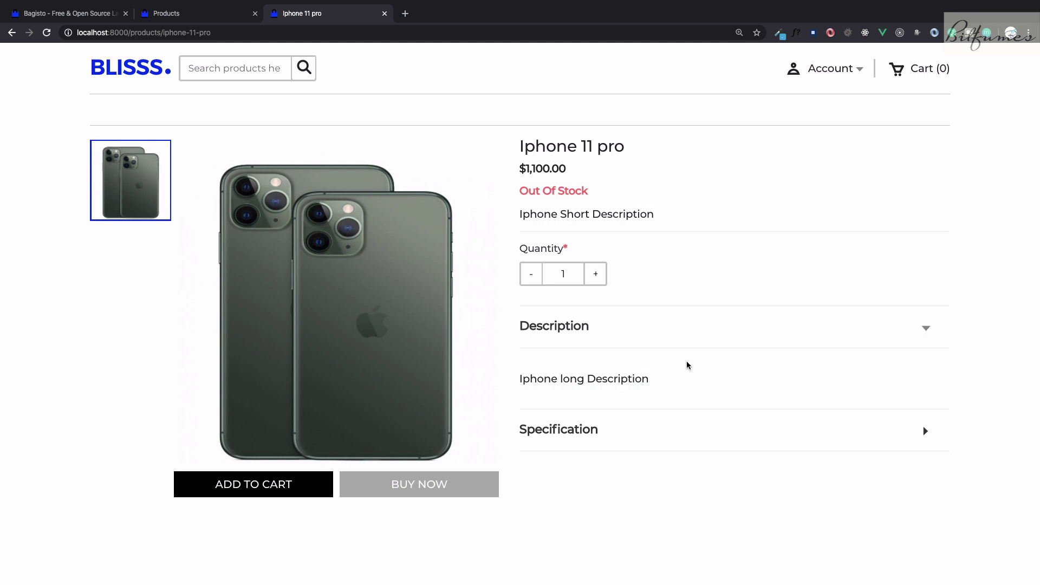
pyautogui.moveTo(591, 192); pyautogui.dragTo(523, 190)
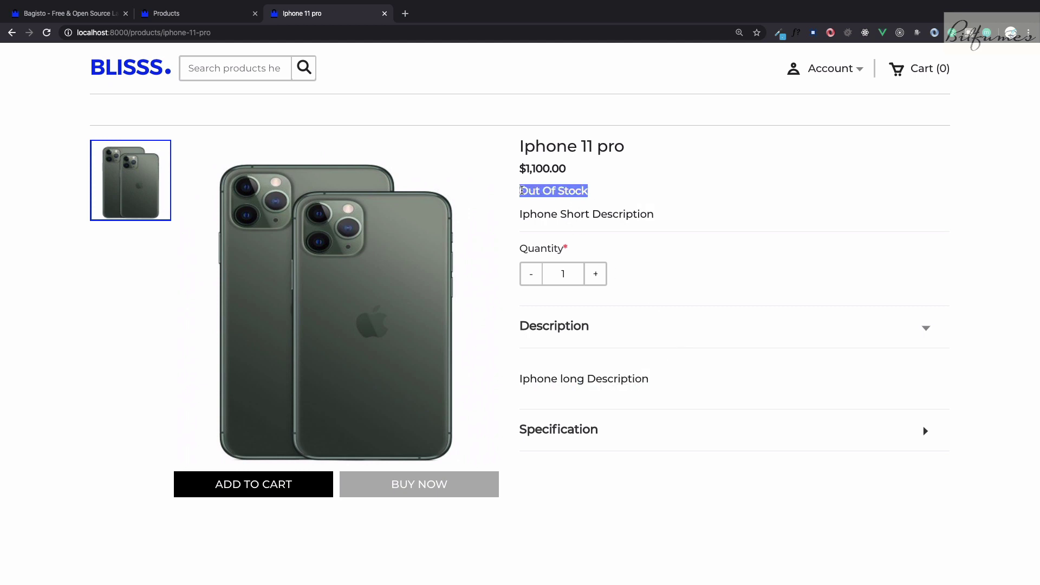
pyautogui.hotkey('ctrl', 'shift', 'Tab')
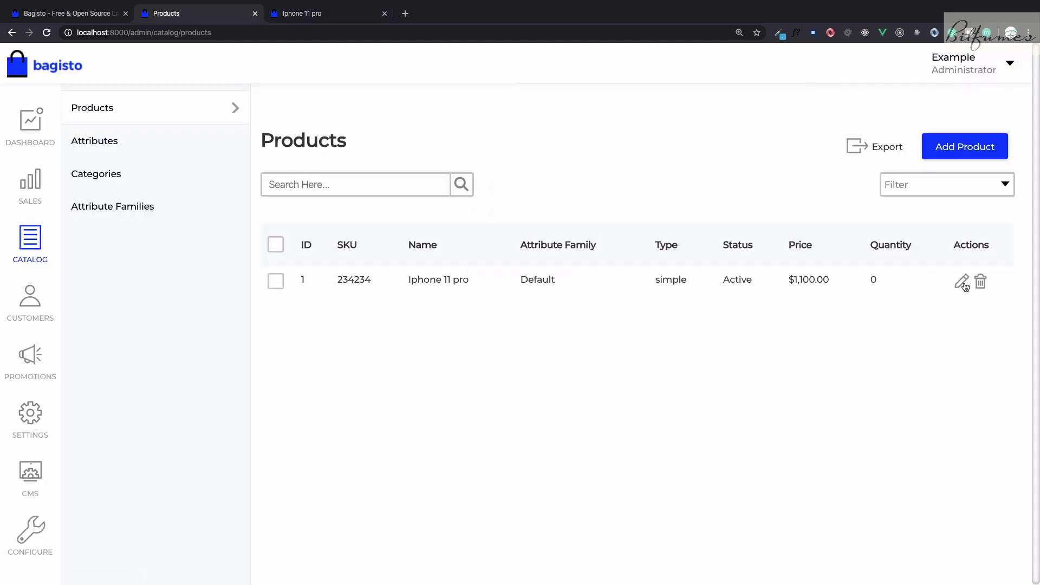
# Step: Change the Iphone 11 pro's Default inventory quantity to 10, save, and reload its storefront page
pyautogui.click(963, 283)
pyautogui.scroll(-10, 626, 376)
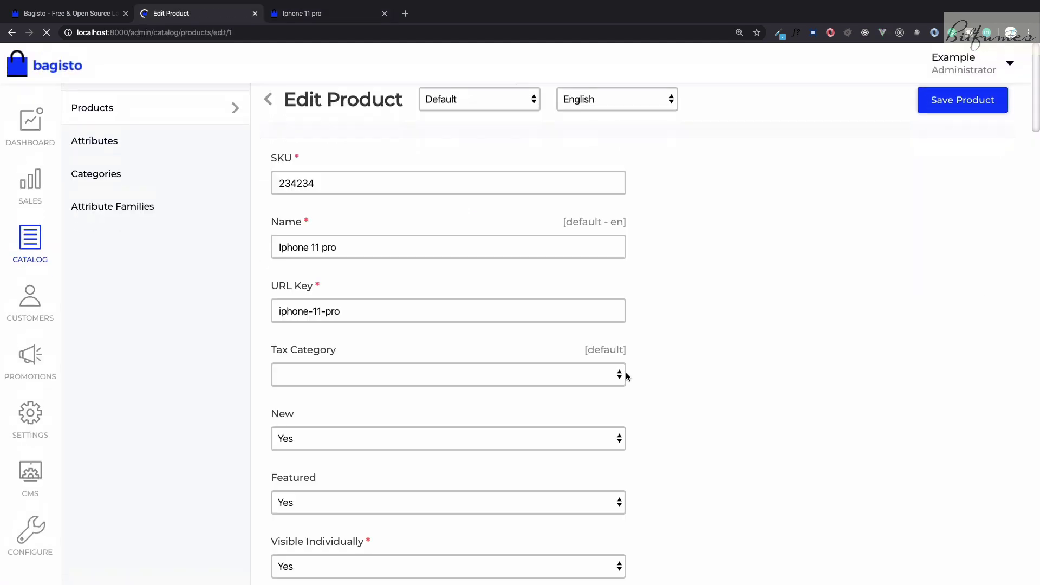
pyautogui.scroll(-20, 626, 376)
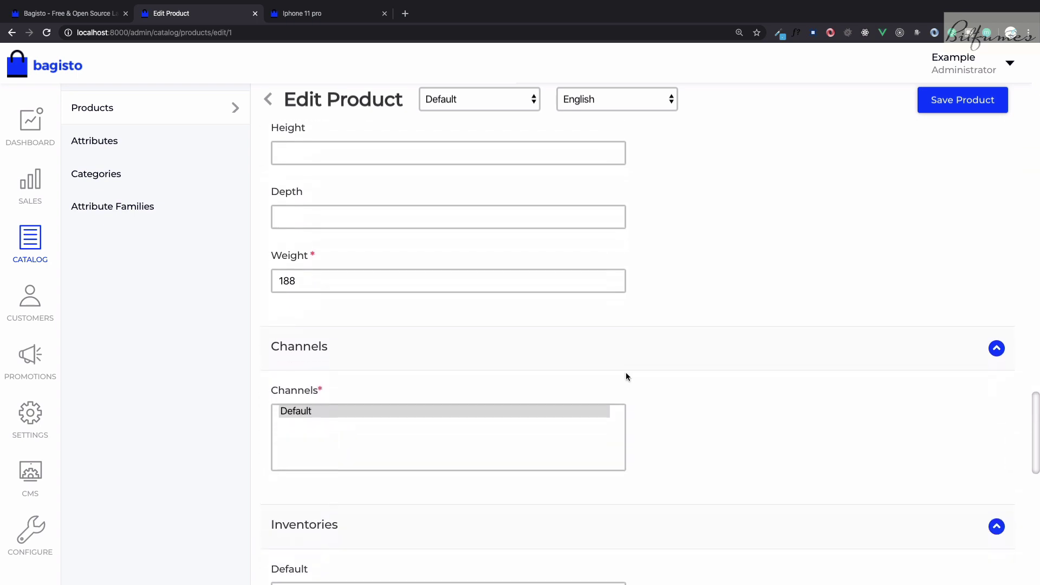
pyautogui.doubleClick(357, 283)
pyautogui.write('10')
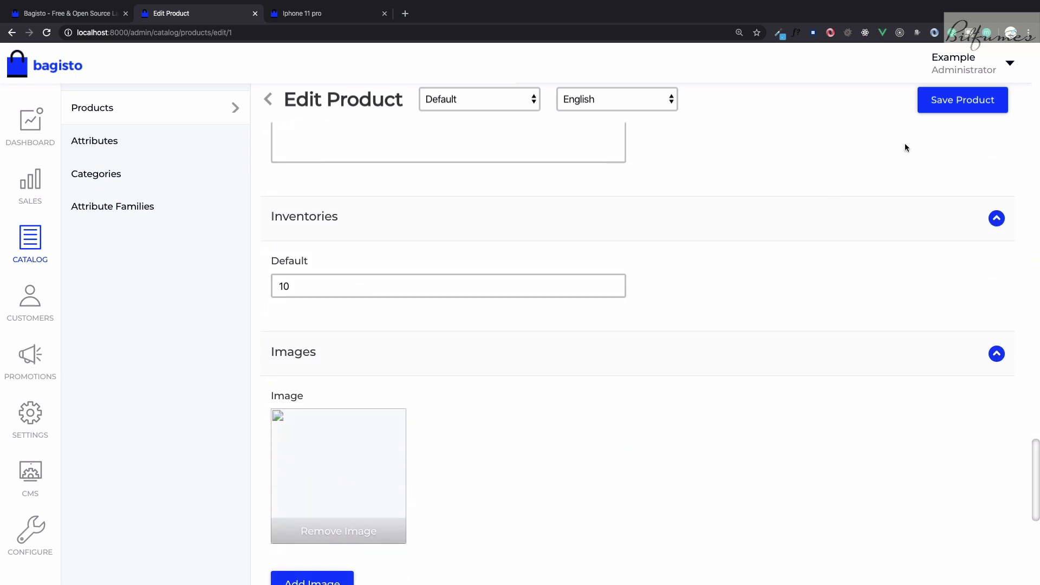
pyautogui.click(951, 103)
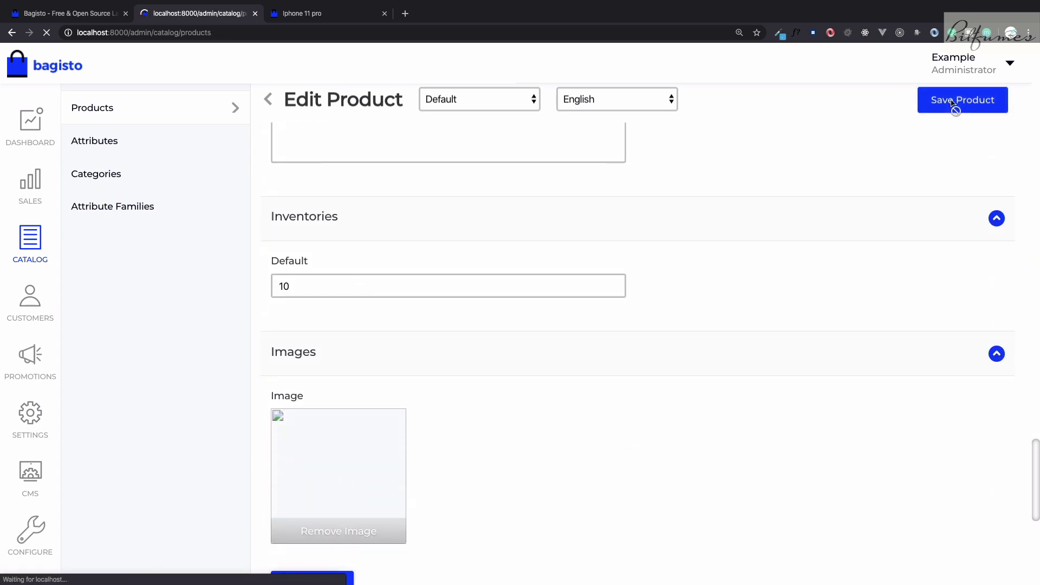
pyautogui.hotkey('ctrl', 'Tab')
pyautogui.hotkey('ctrl', 'r')
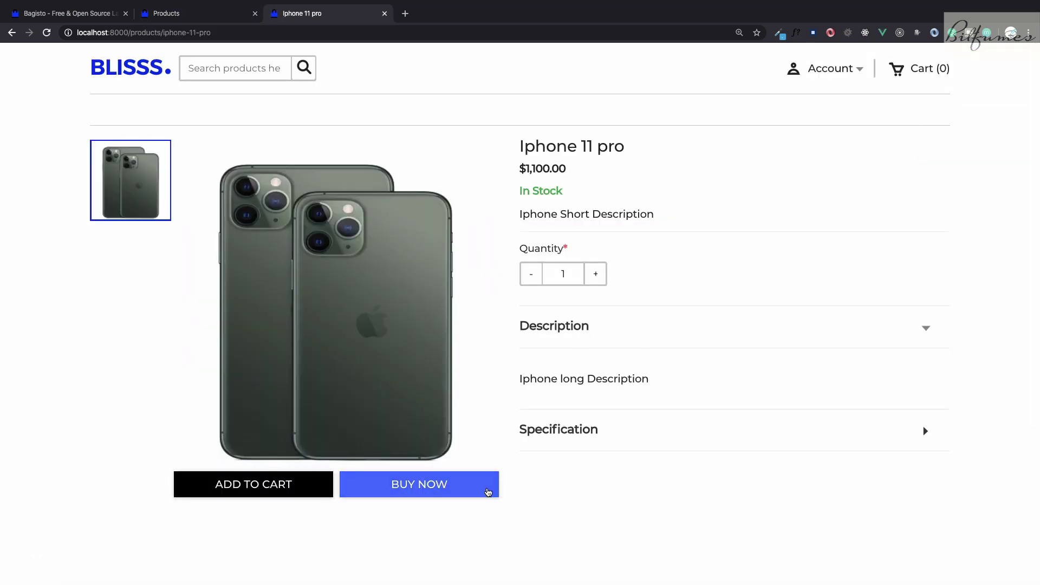
# Step: Buy the Iphone 11 pro now and view it in the Shopping Cart at quantity 1, $1,100.00
pyautogui.click(488, 492)
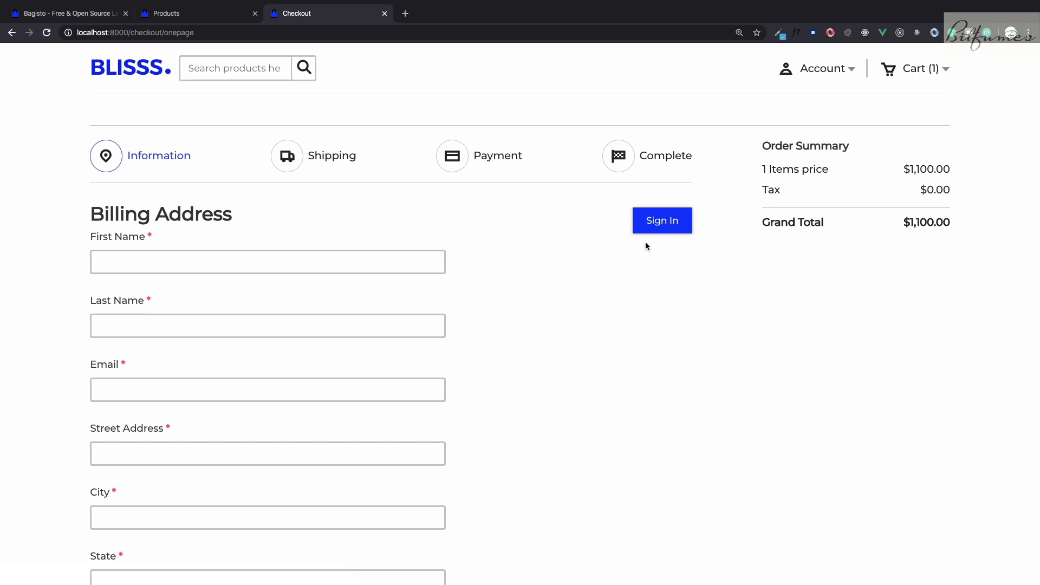
pyautogui.click(937, 72)
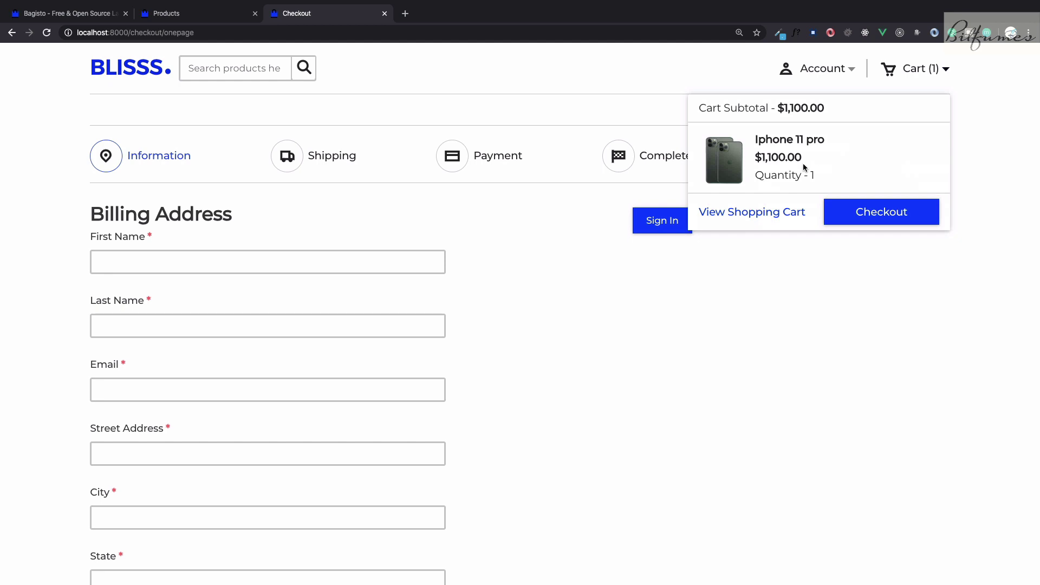
pyautogui.click(755, 217)
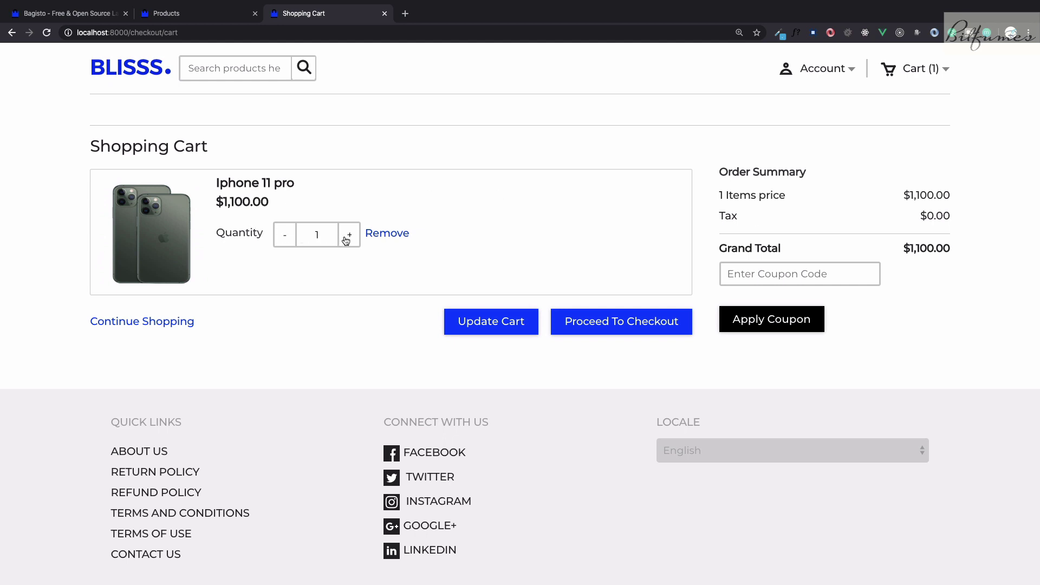
# Step: Update the Iphone 11 pro quantity to 2, back to 1, and proceed to checkout
pyautogui.click(348, 240)
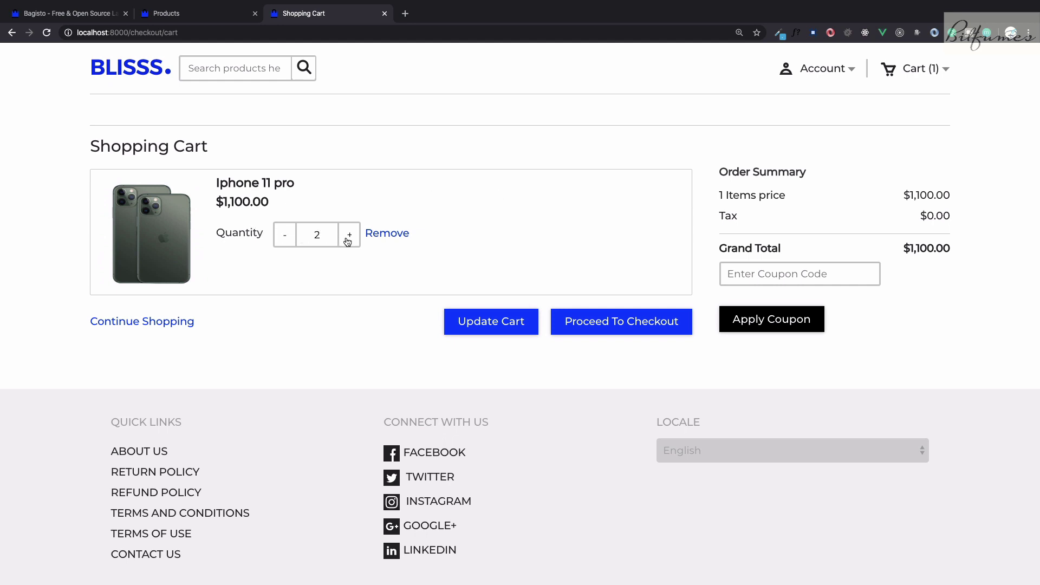
pyautogui.click(470, 328)
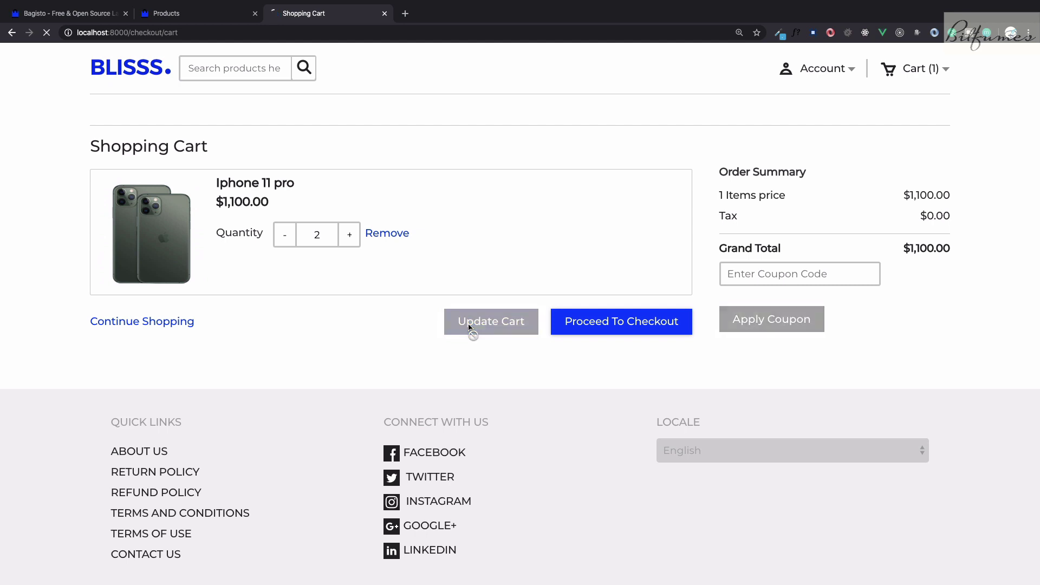
pyautogui.click(285, 236)
pyautogui.click(469, 323)
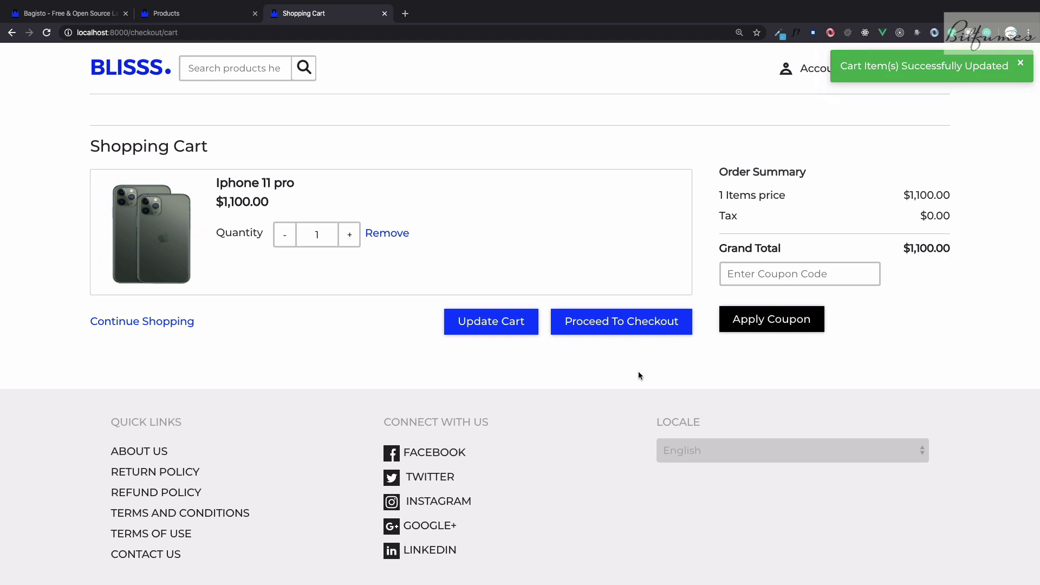
pyautogui.click(628, 331)
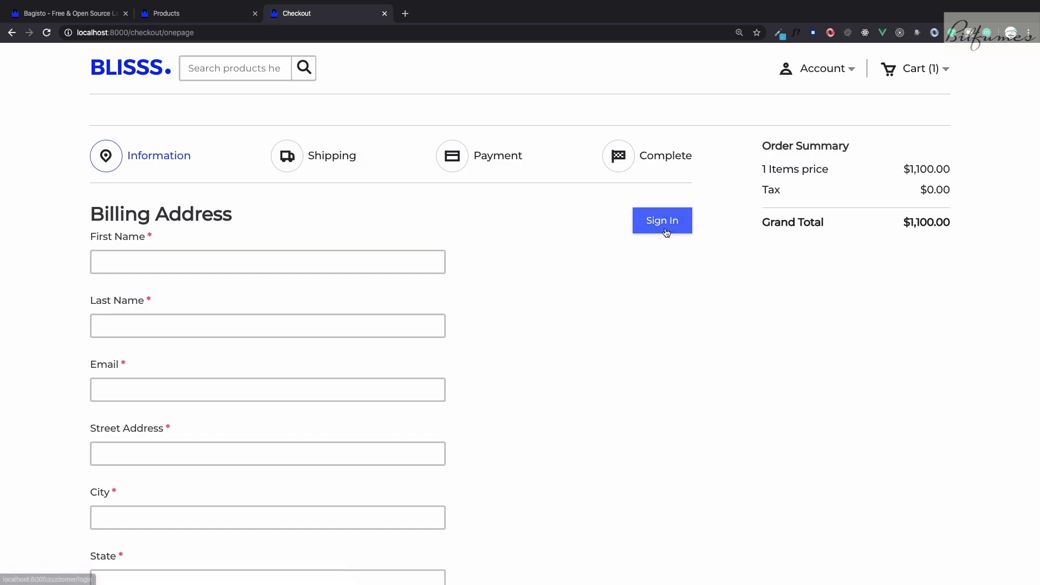
# Step: Sign in to the customer account using the saved login credentials
pyautogui.click(661, 222)
pyautogui.click(518, 302)
pyautogui.press('Tab')
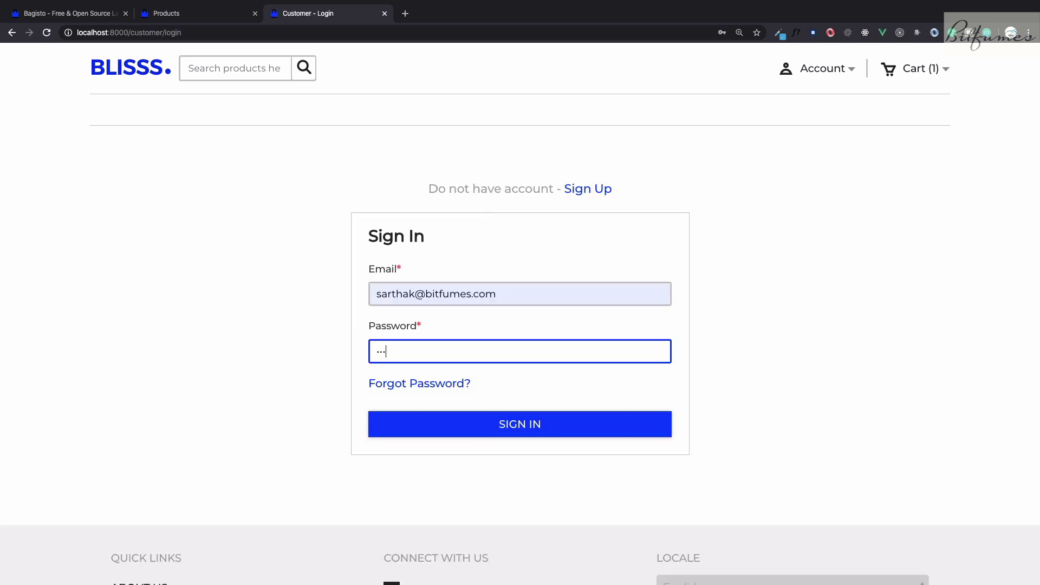
pyautogui.write('•••••')
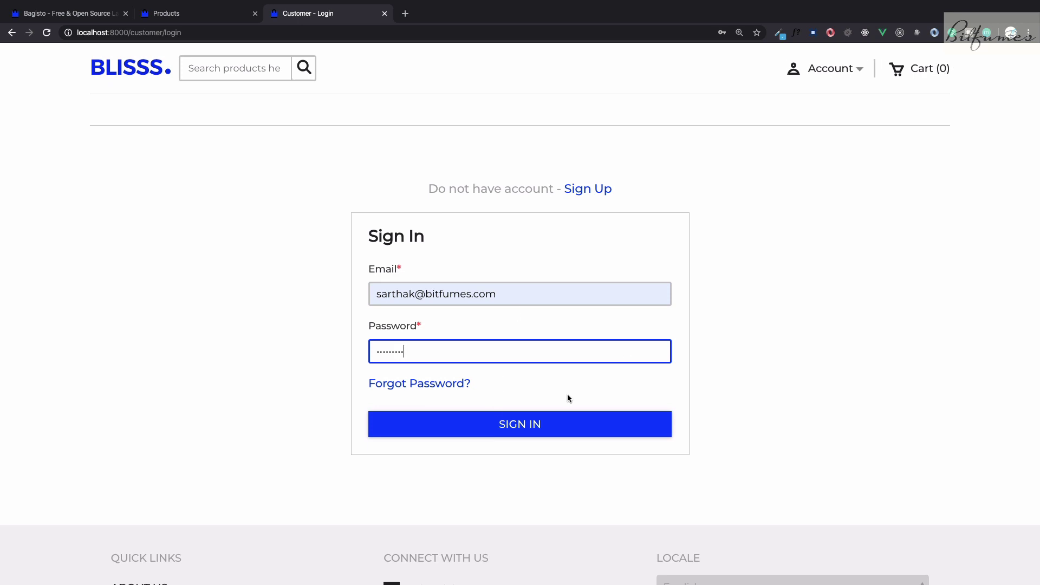
pyautogui.click(519, 426)
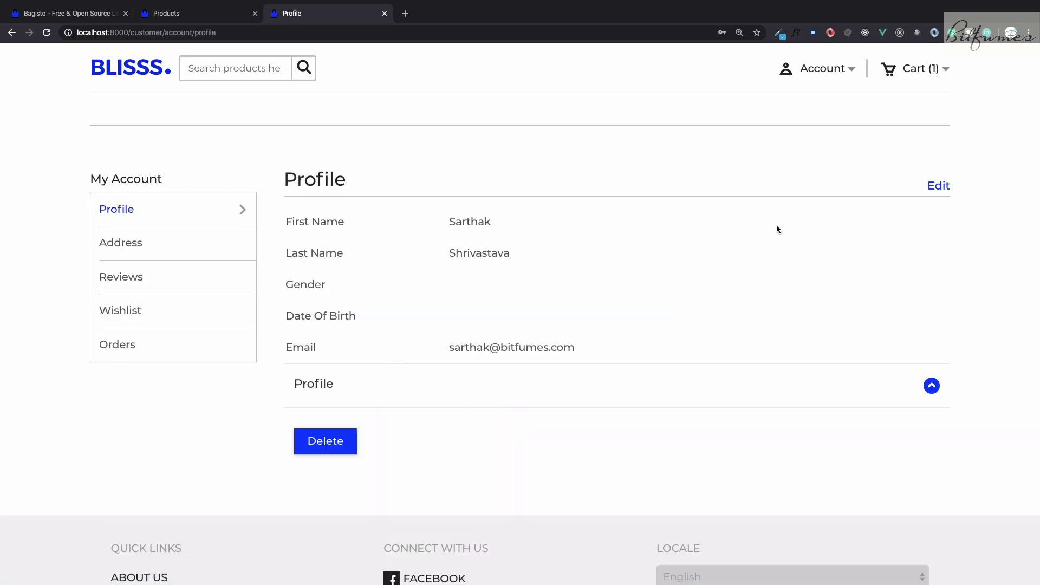
# Step: Reopen the Shopping Cart with two Iphone 11 pro ($2,200.00) and proceed to checkout
pyautogui.click(929, 70)
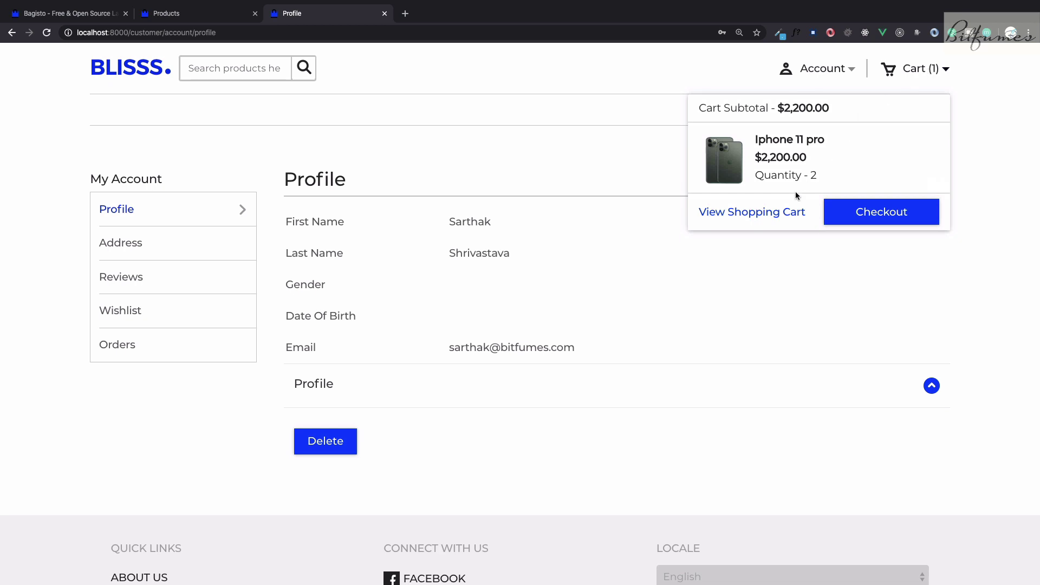
pyautogui.click(768, 213)
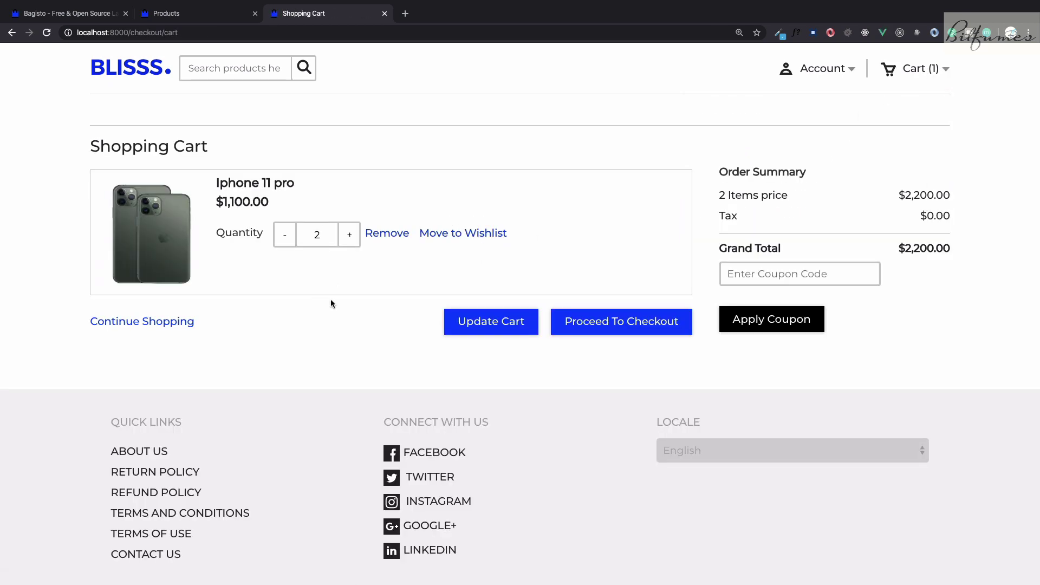
pyautogui.click(583, 333)
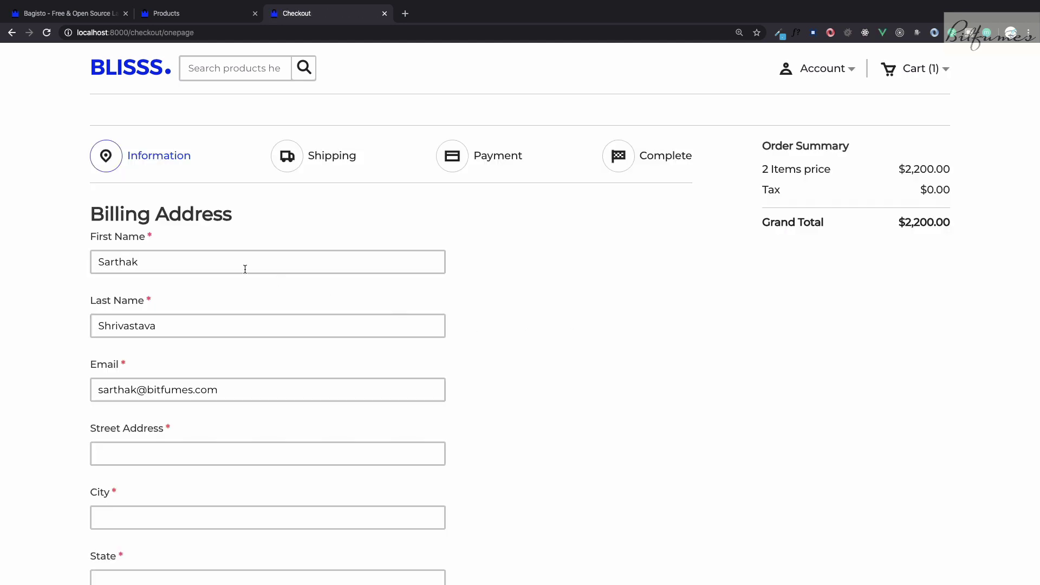
# Step: Enter the street, city, state and zip/postcode in the billing address form
pyautogui.click(379, 328)
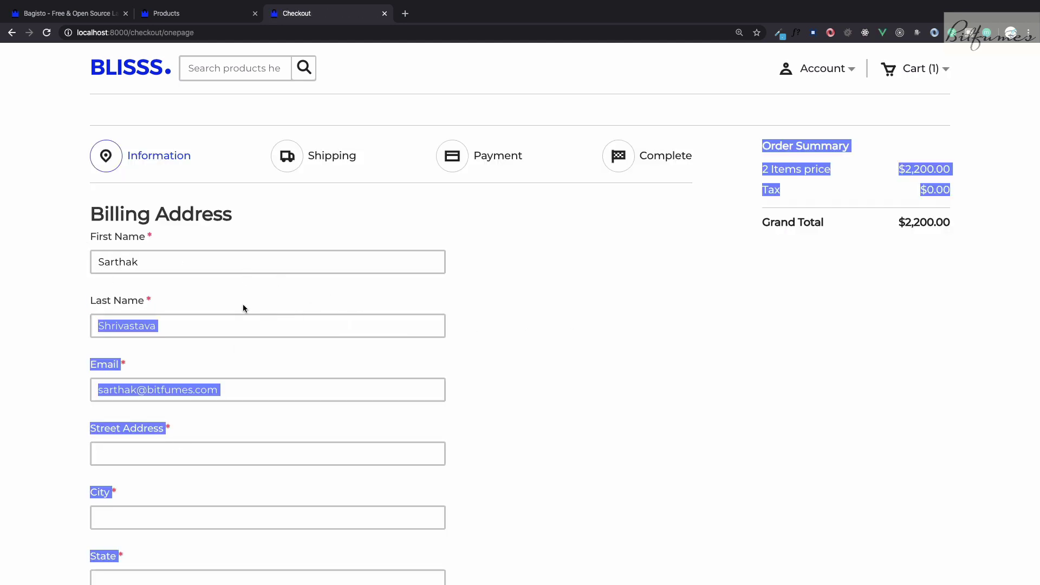
pyautogui.scroll(-5, 189, 301)
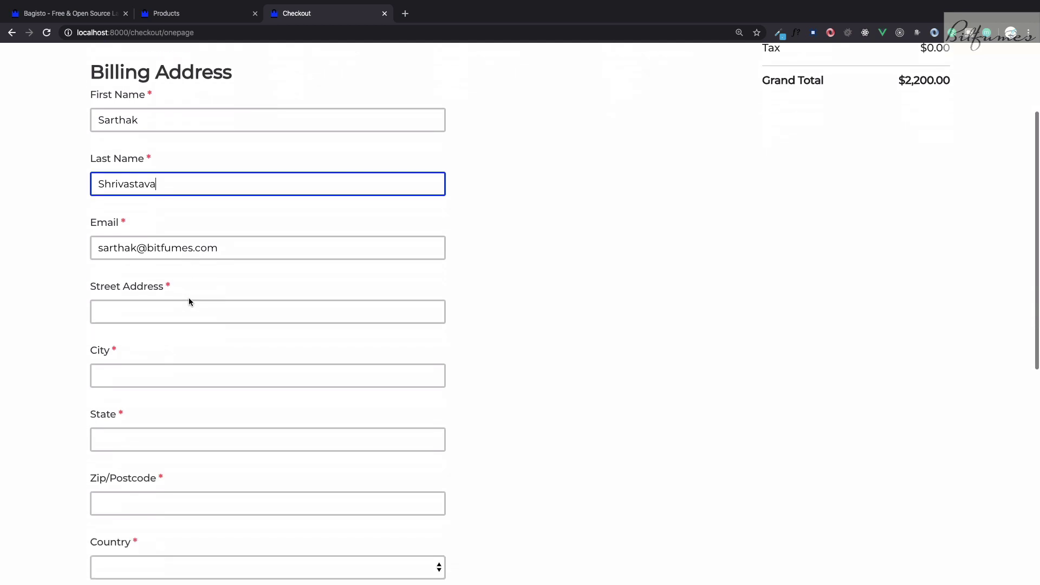
pyautogui.click(185, 303)
pyautogui.write('ASDFA')
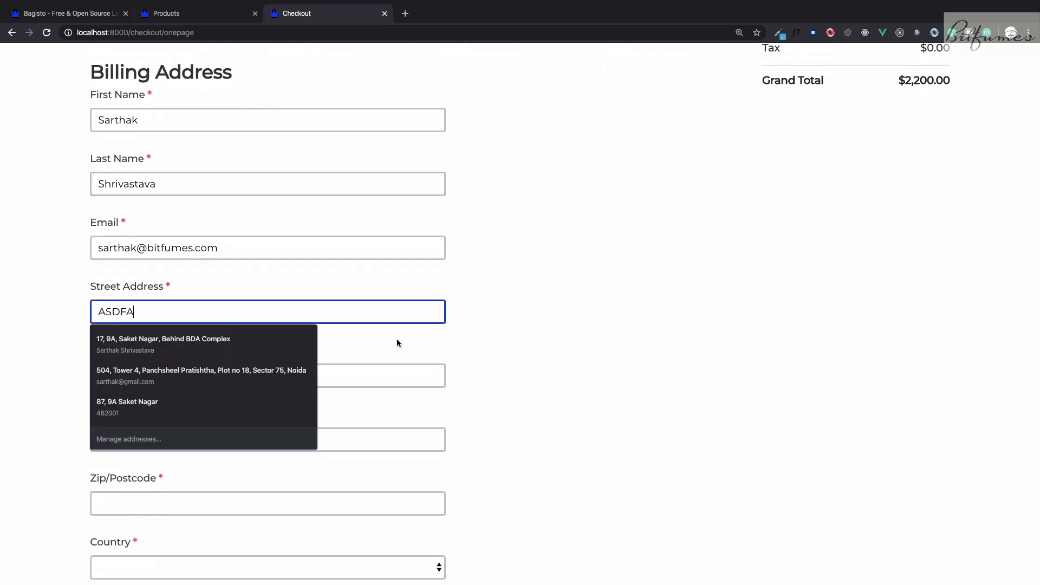
pyautogui.click(321, 374)
pyautogui.write('ASDF')
pyautogui.press('Tab')
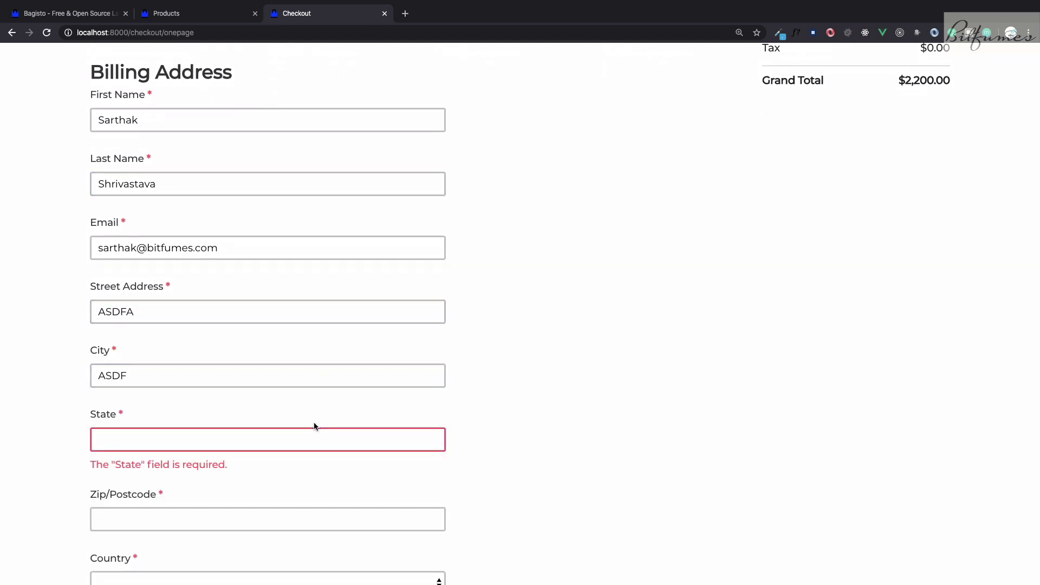
pyautogui.write('dfsd')
pyautogui.scroll(-3, 314, 428)
pyautogui.click(295, 425)
pyautogui.write('2342')
# Step: Choose India as the country, enter a telephone number, and tick Save as Address
pyautogui.scroll(-2, 437, 411)
pyautogui.click(383, 428)
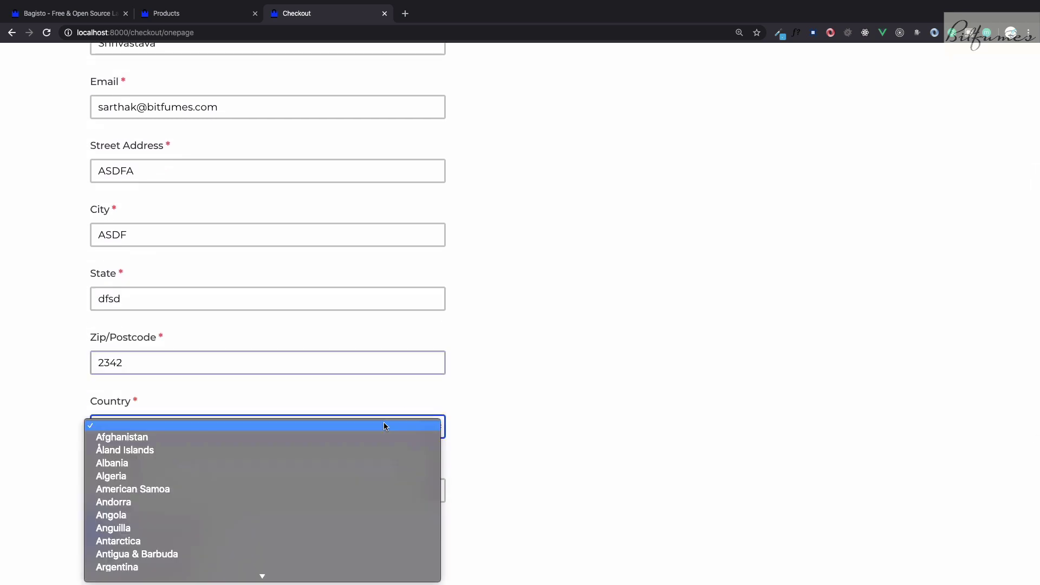
pyautogui.write('ind')
pyautogui.press('Return')
pyautogui.press('Tab')
pyautogui.scroll(-2, 567, 465)
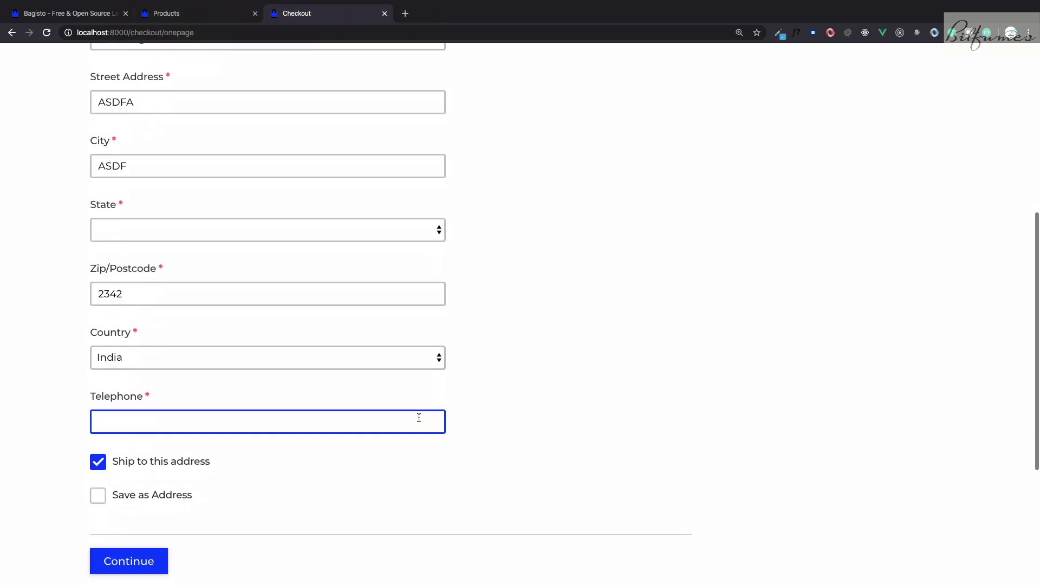
pyautogui.write('32423')
pyautogui.scroll(-4, 552, 435)
pyautogui.click(98, 363)
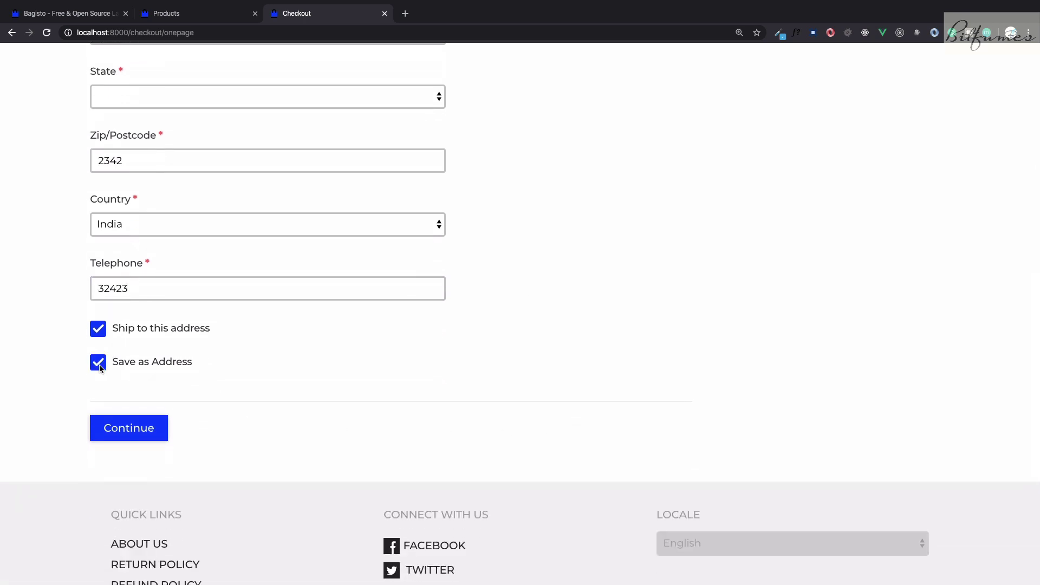
# Step: Submit the billing address and select Free Shipping as the shipping method
pyautogui.click(126, 431)
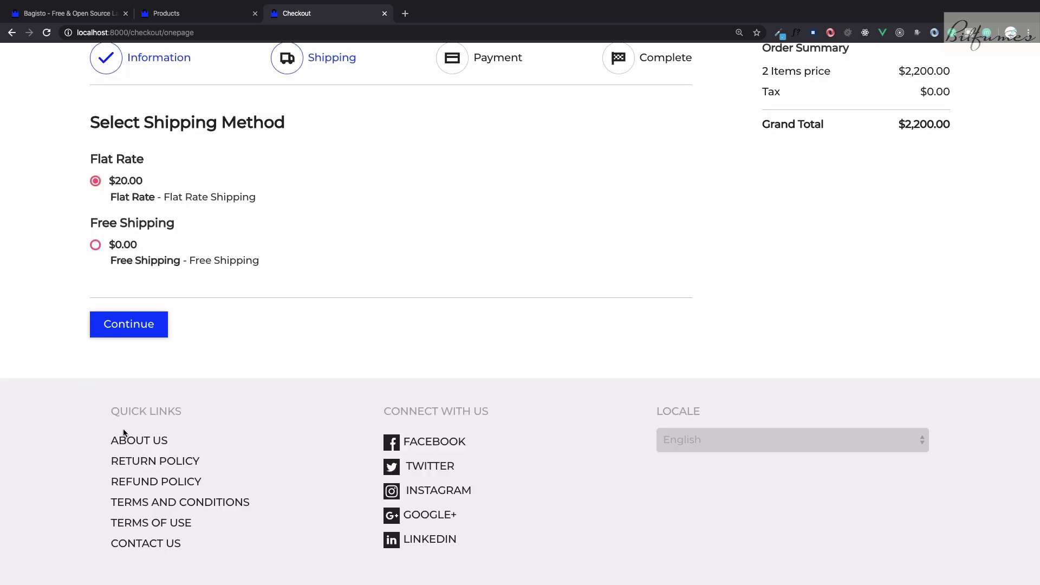
pyautogui.click(95, 244)
pyautogui.click(130, 322)
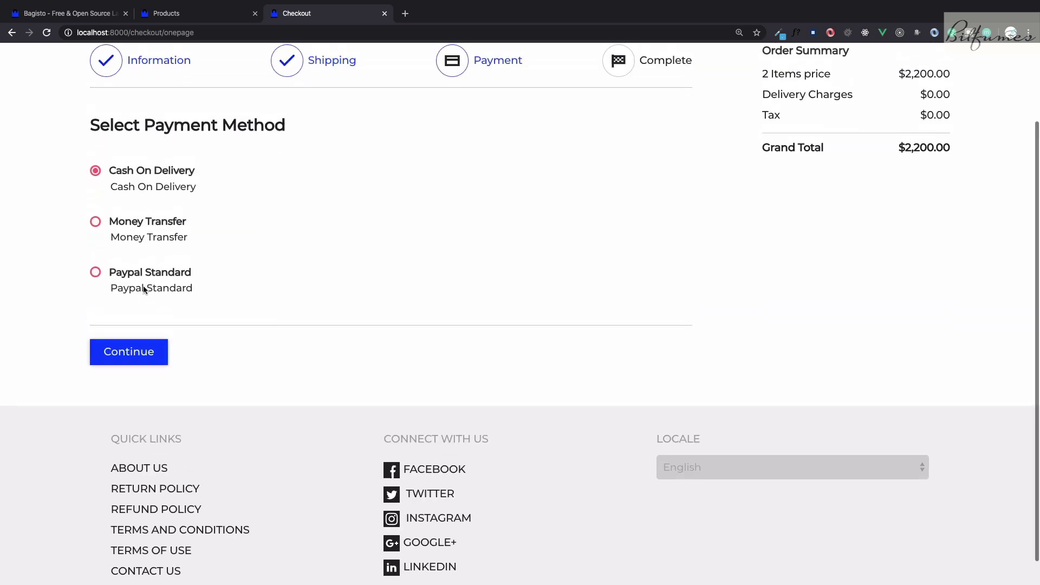
# Step: Keep Cash On Delivery as the payment method and place the order
pyautogui.scroll(1, 142, 293)
pyautogui.click(138, 358)
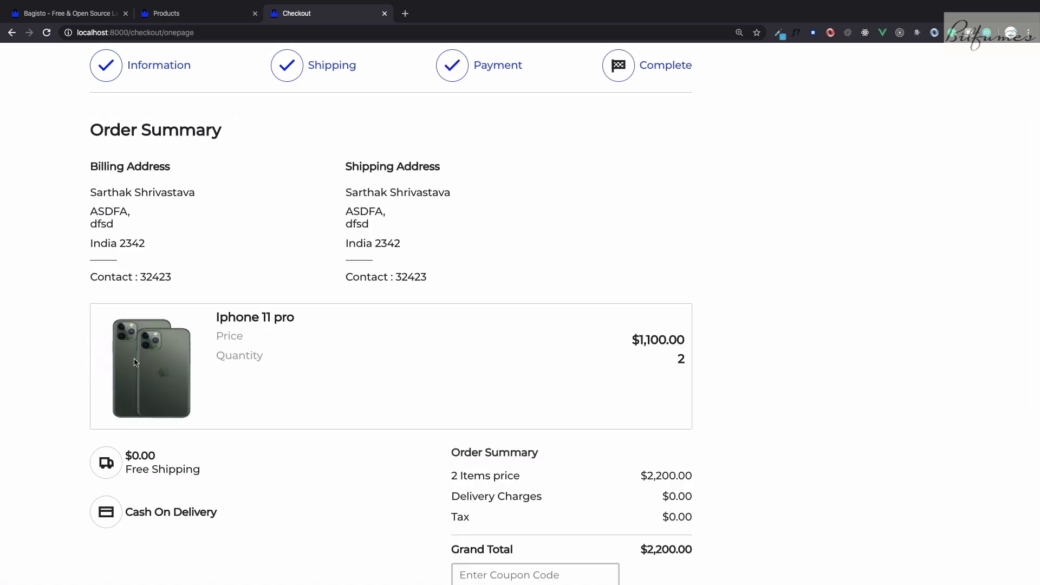
pyautogui.scroll(-5, 235, 382)
pyautogui.scroll(4, 235, 382)
pyautogui.scroll(-4, 235, 382)
pyautogui.click(147, 325)
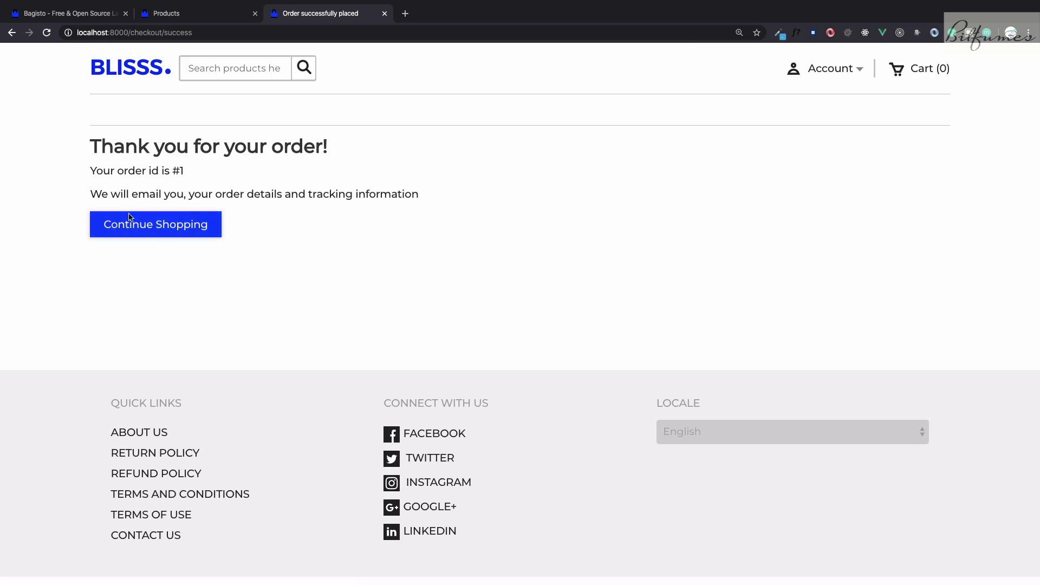
# Step: Return to the store and view the saved addresses in the customer profile
pyautogui.click(155, 224)
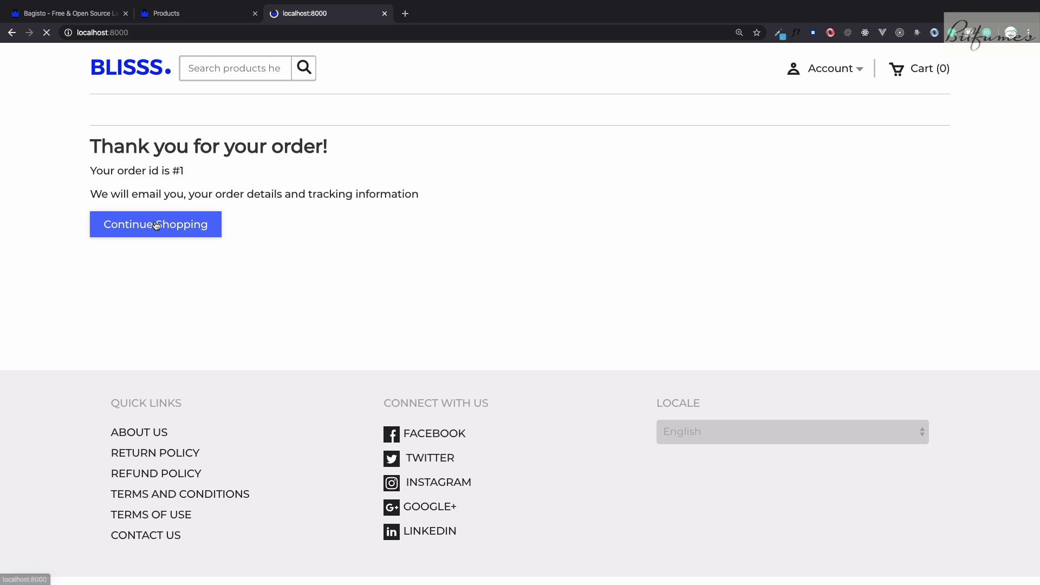
pyautogui.click(776, 124)
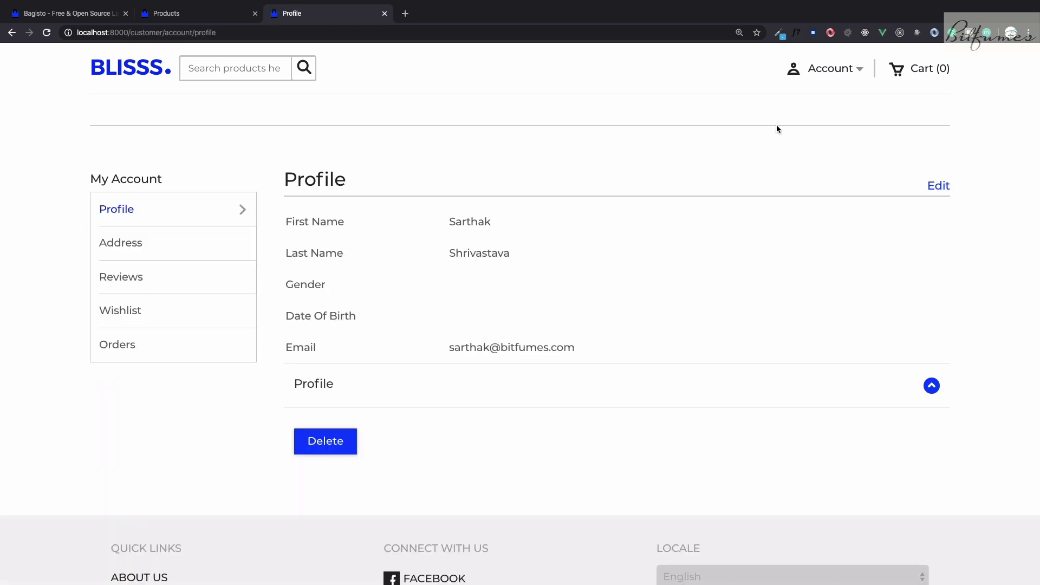
pyautogui.click(146, 250)
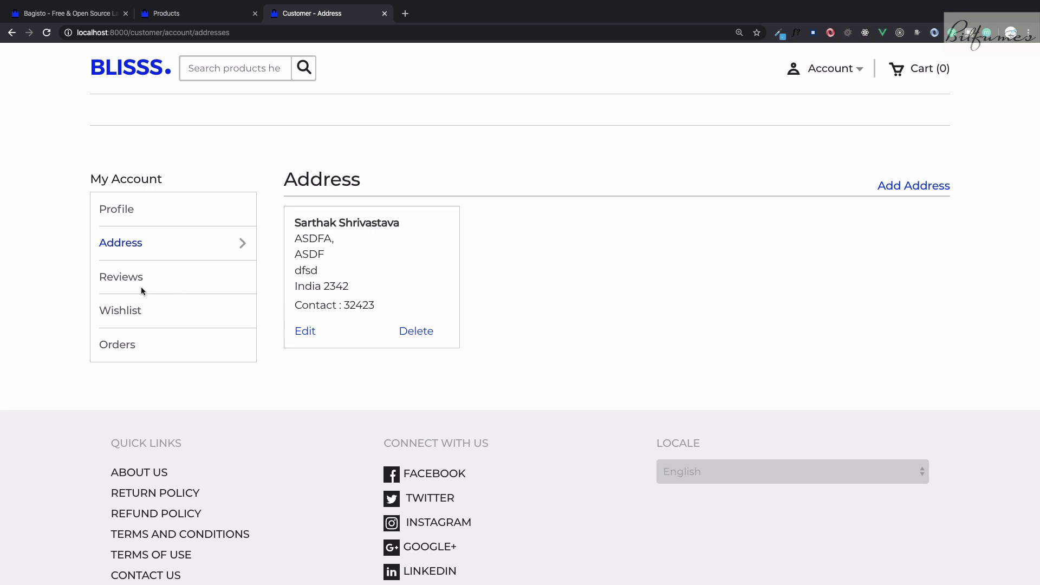
# Step: Open the order list and review the details of pending order #1, totalling $2,200.00
pyautogui.click(123, 344)
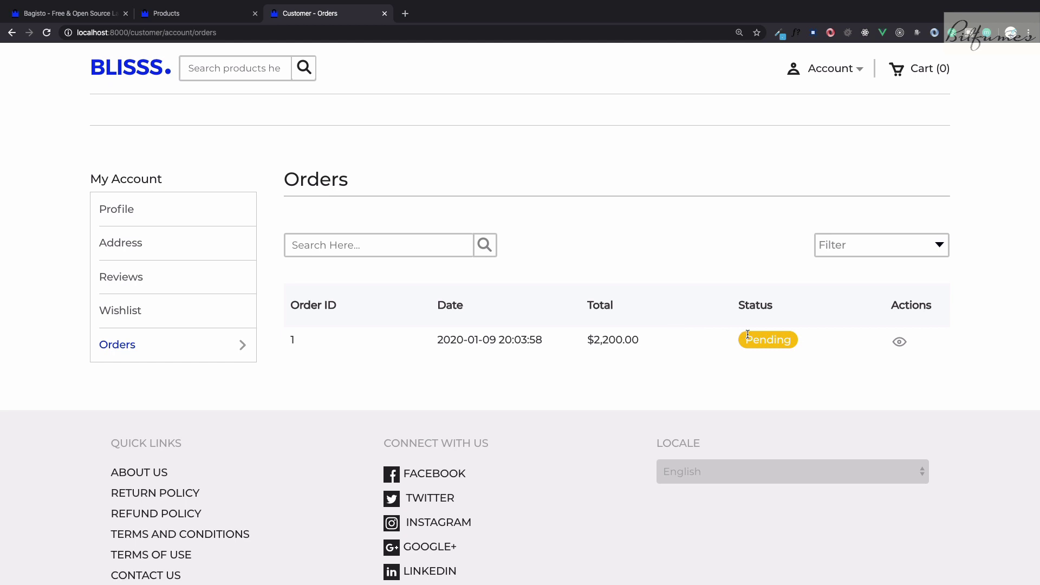
pyautogui.moveTo(744, 332)
pyautogui.mouseDown()
pyautogui.moveTo(793, 346)
pyautogui.moveTo(753, 343)
pyautogui.mouseUp()
pyautogui.click(842, 355)
pyautogui.click(897, 342)
pyautogui.scroll(-2, 768, 370)
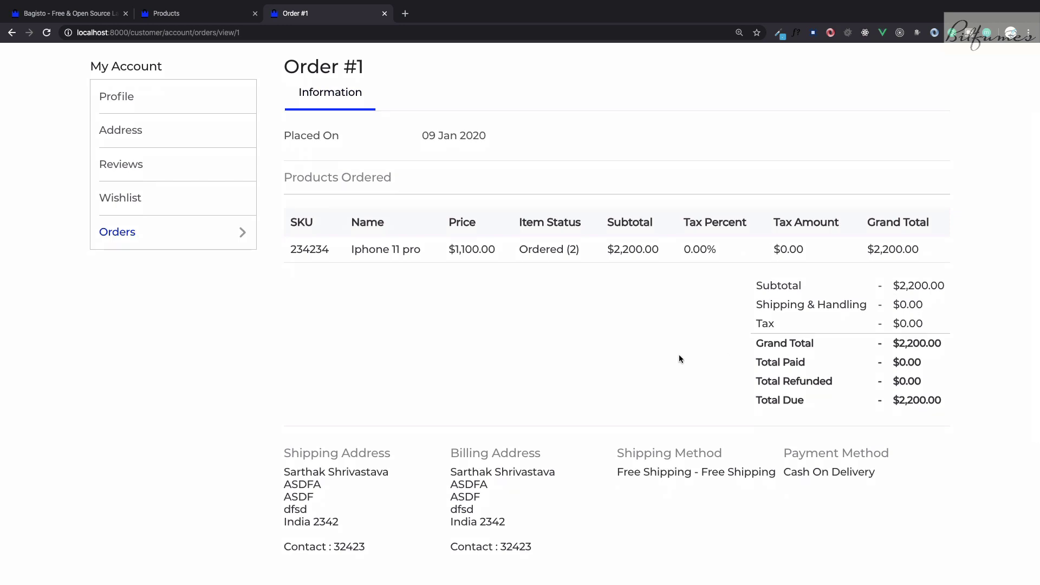
pyautogui.scroll(-2, 679, 358)
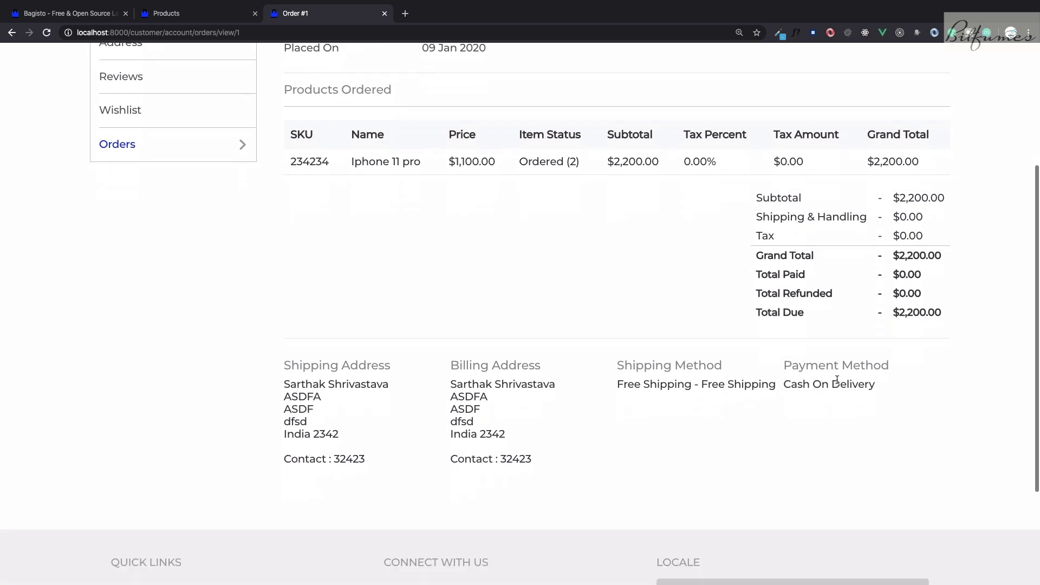
pyautogui.scroll(4, 760, 366)
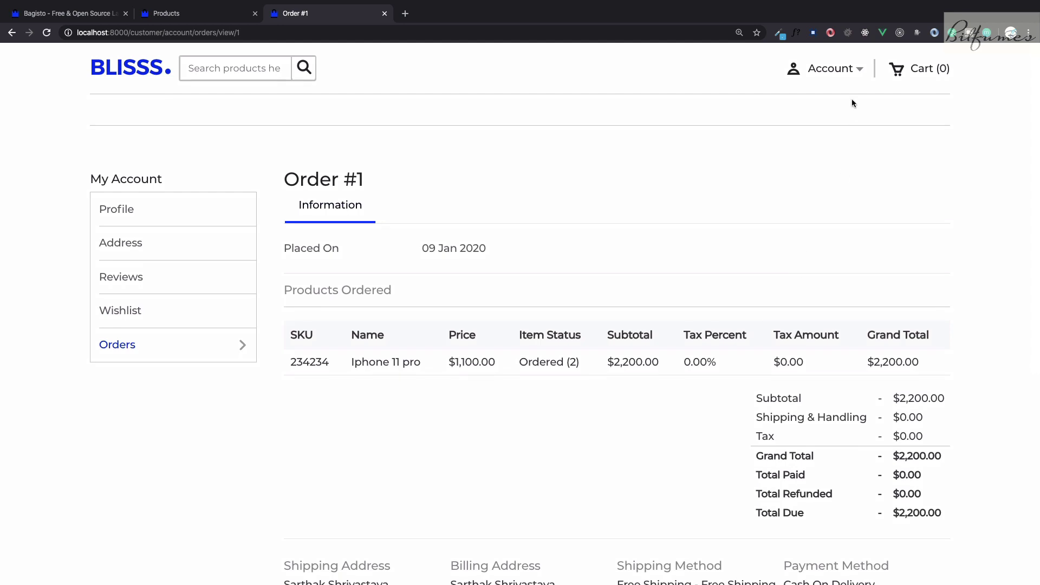
# Step: Close the account menu and return to the admin Products list showing Iphone 11 pro at quantity 10
pyautogui.click(852, 70)
pyautogui.click(590, 115)
pyautogui.hotkey('ctrl', 'shift', 'Tab')
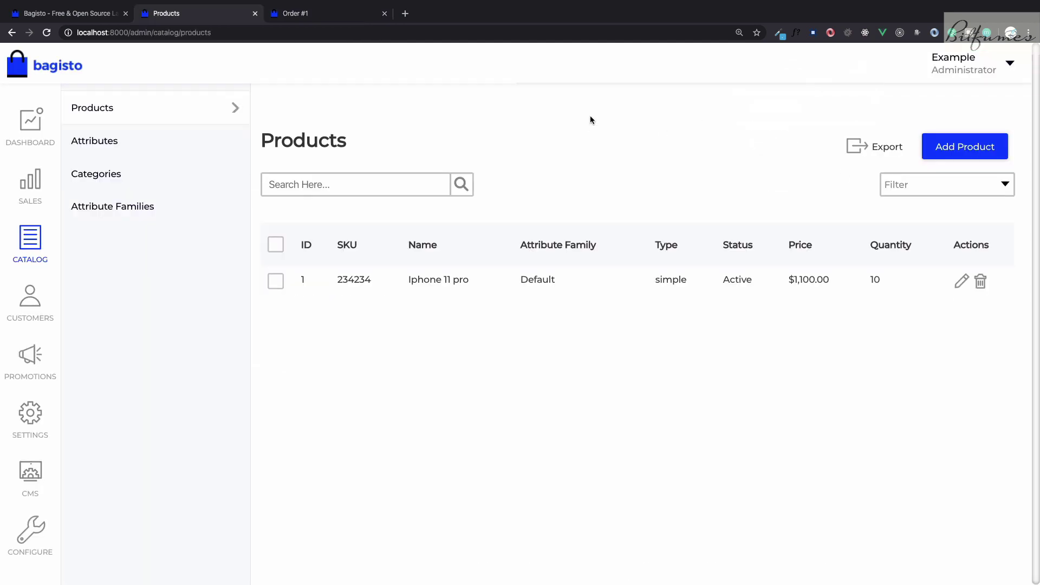